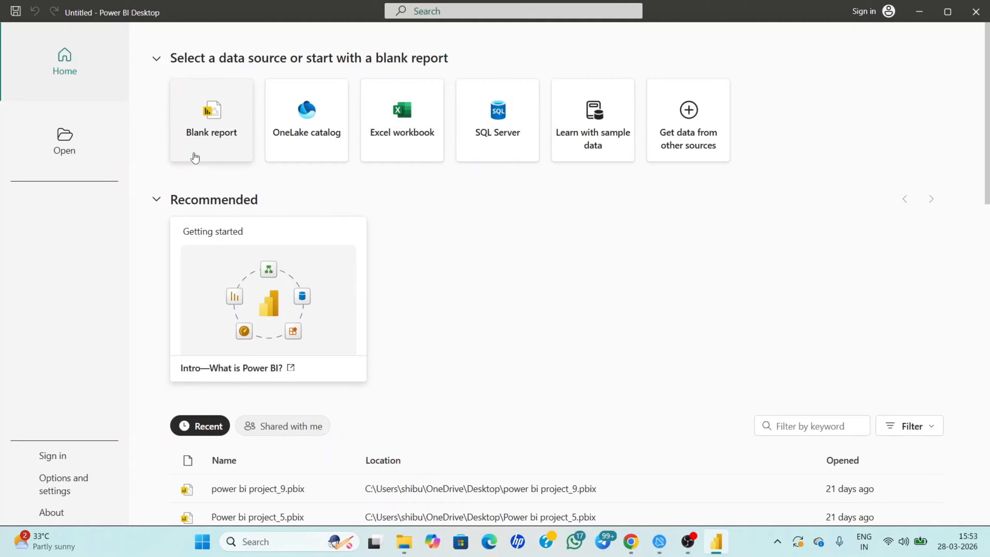
- Create a blank report and look over its table and model views, collapsing the model view's Properties and Data panes
left_click(195, 158)
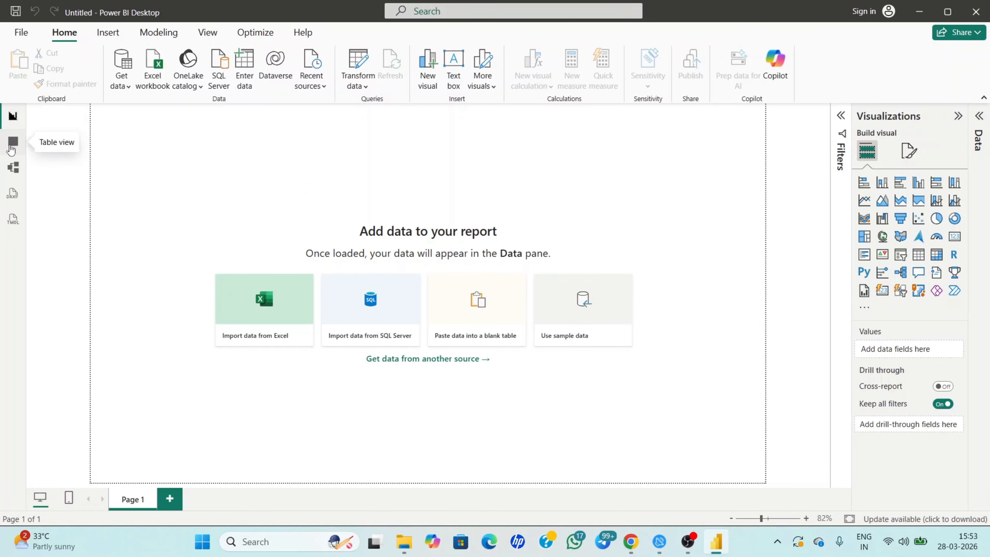
left_click(13, 142)
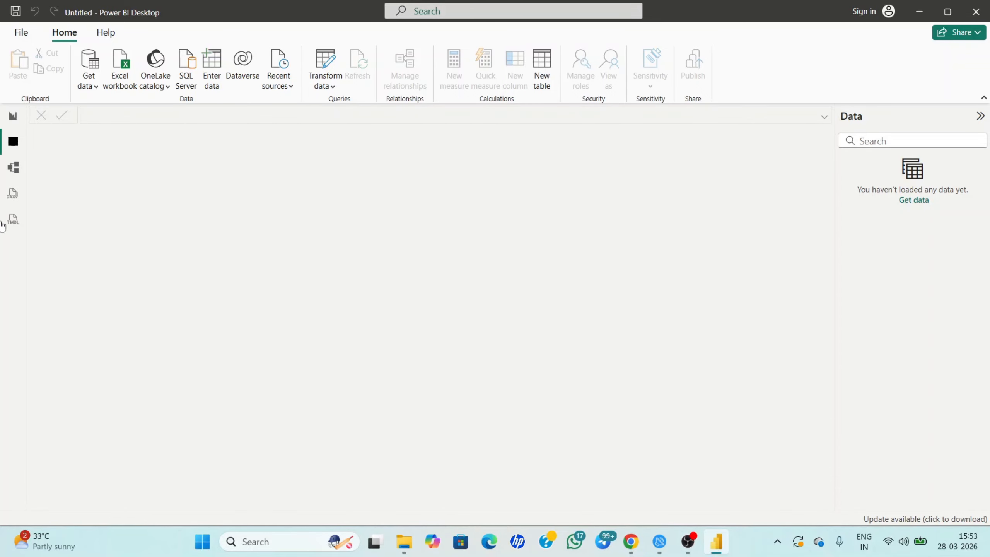
left_click(5, 179)
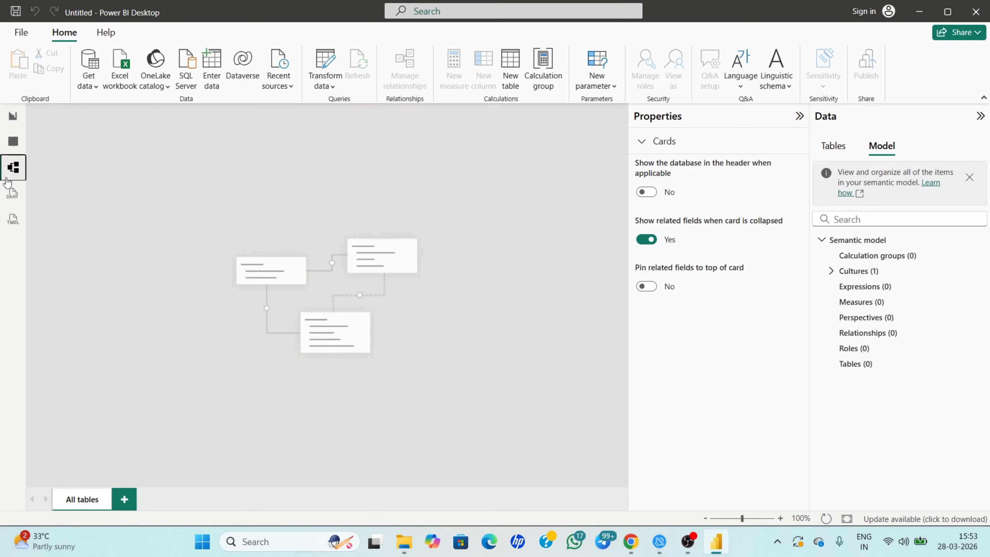
left_click(799, 116)
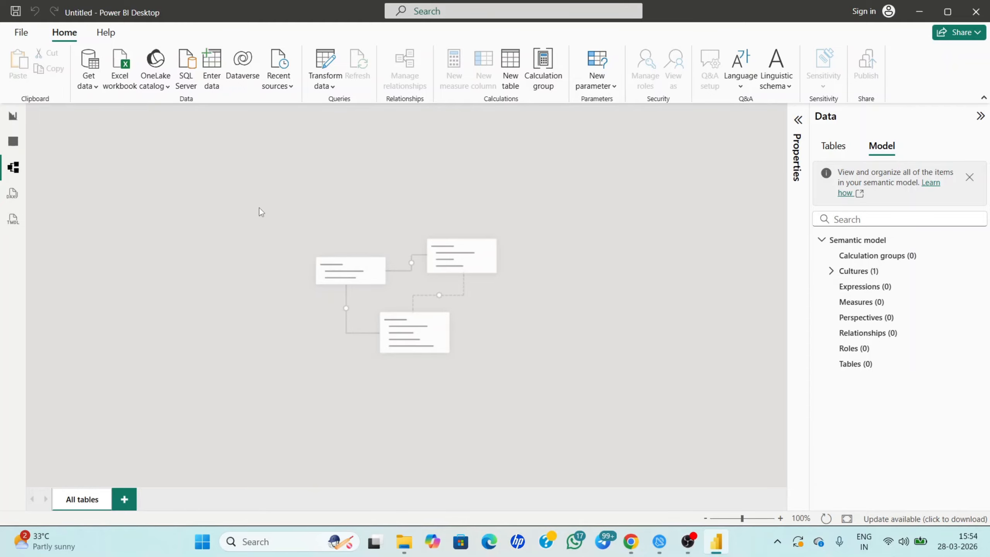
left_click(981, 115)
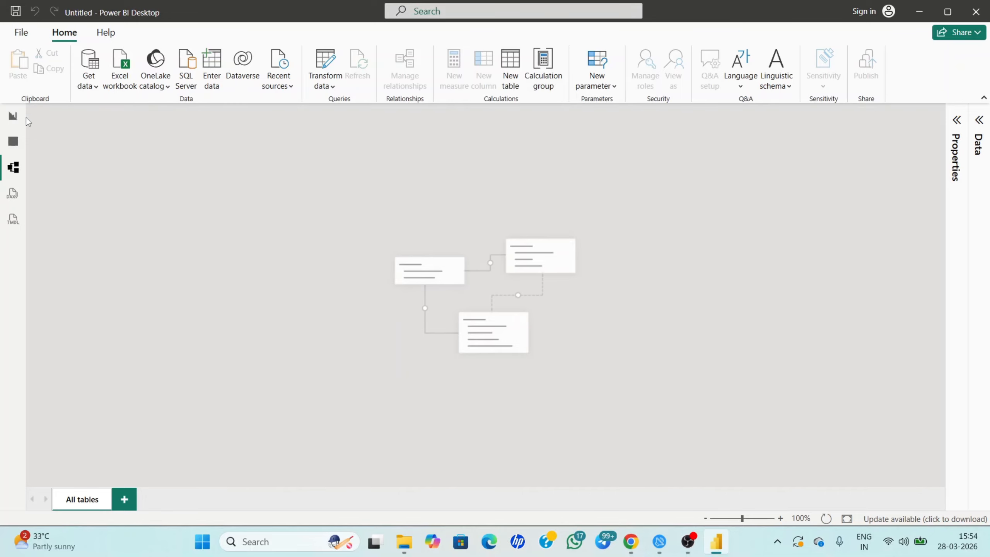
left_click(13, 116)
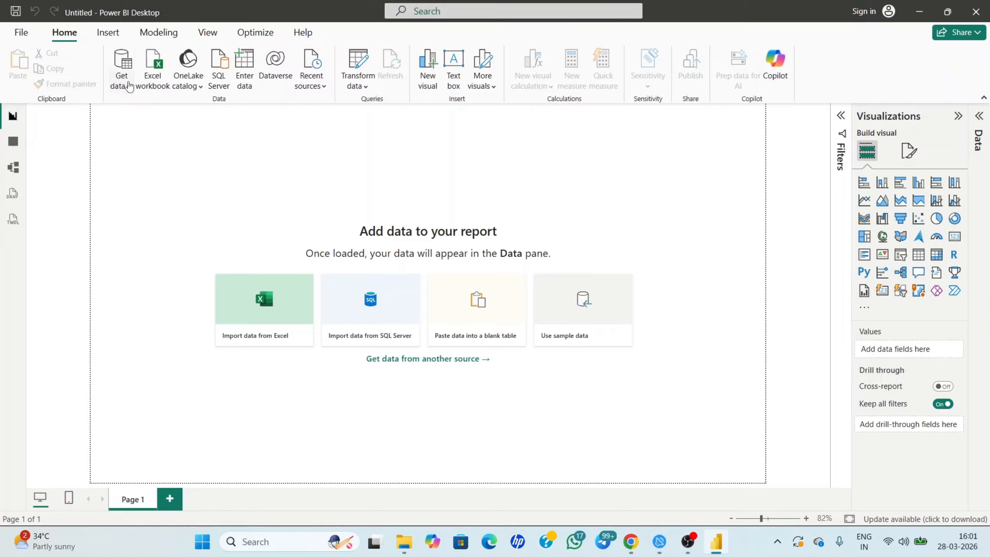
- Import the Products and Sales sheets from the Excel workbook powerbi_simple_dataset in Downloads
left_click(130, 87)
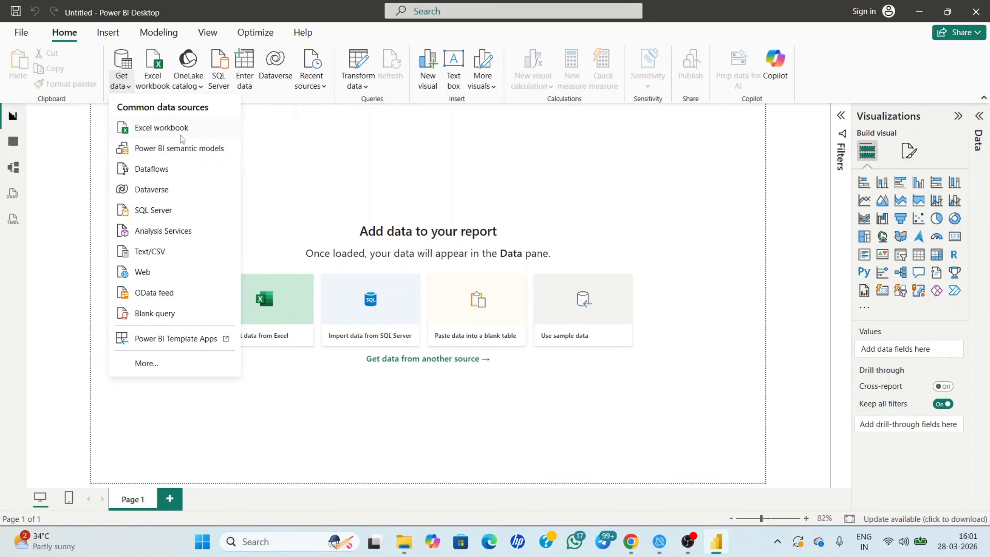
left_click(163, 136)
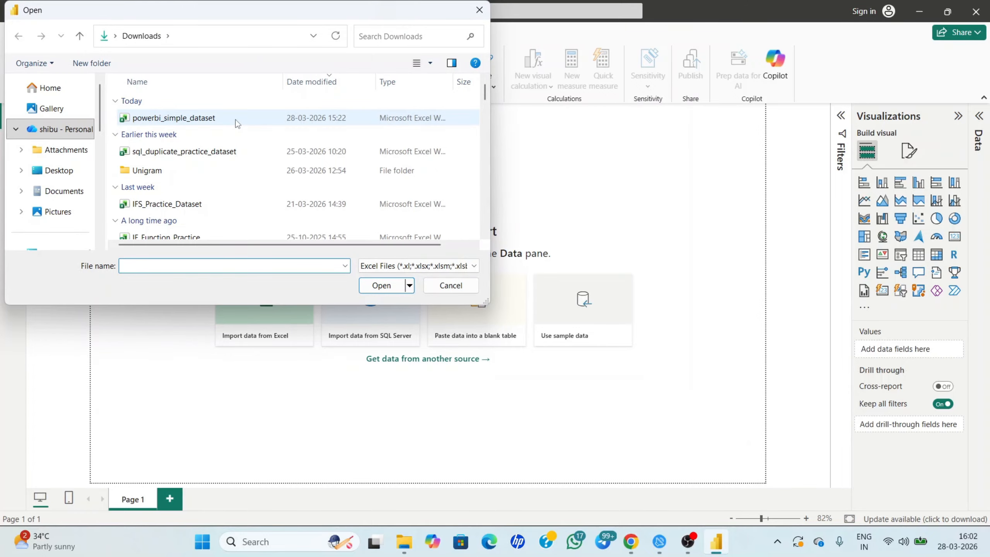
left_click(236, 121)
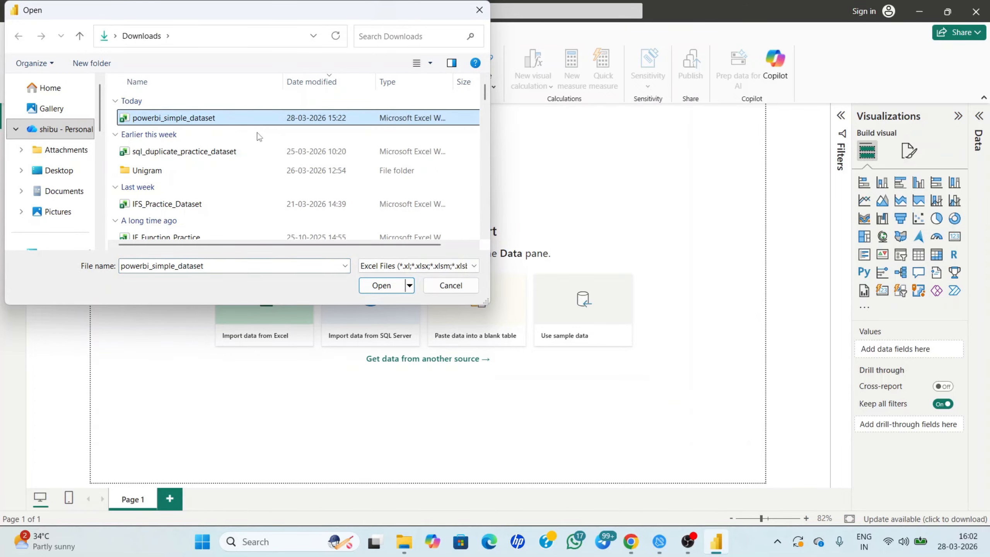
left_click(384, 292)
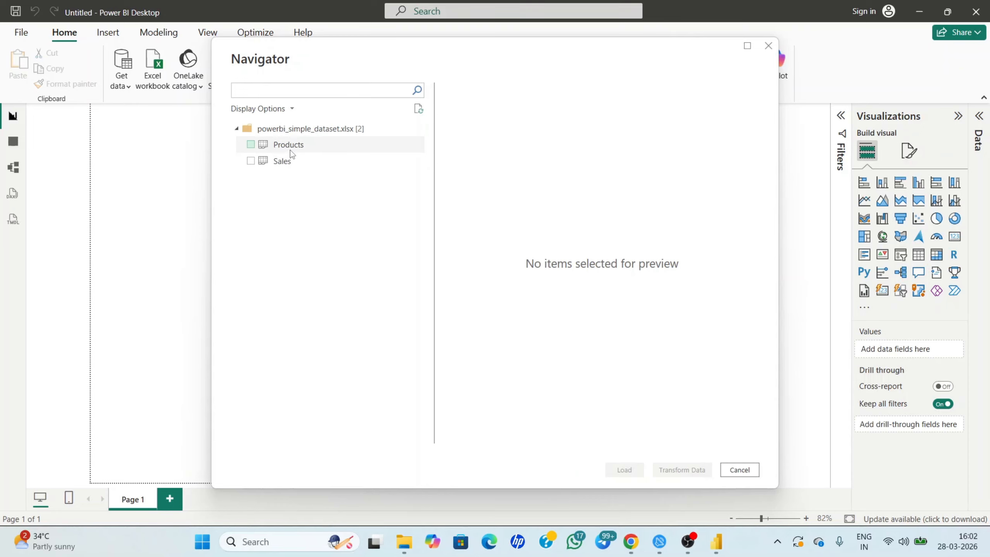
left_click(257, 149)
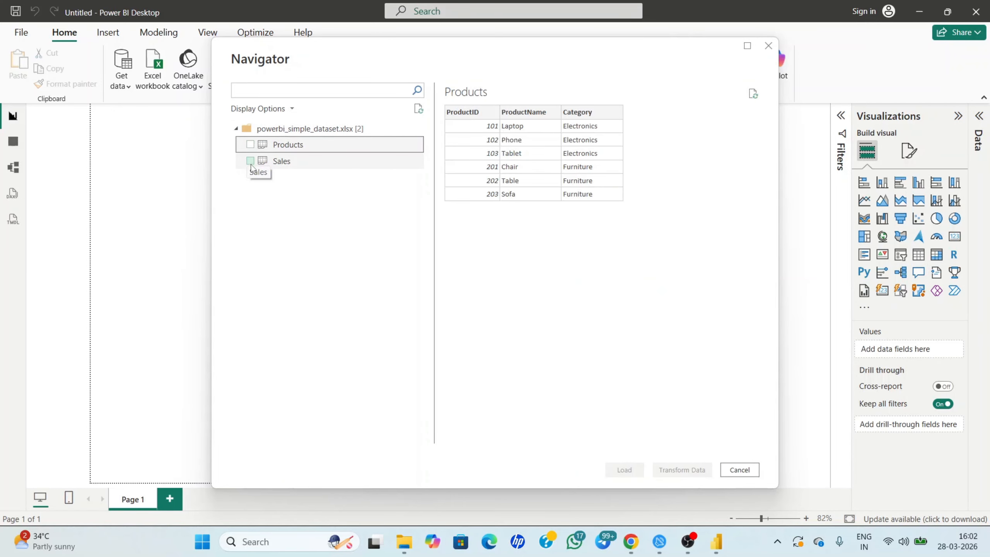
left_click(251, 160)
left_click(250, 144)
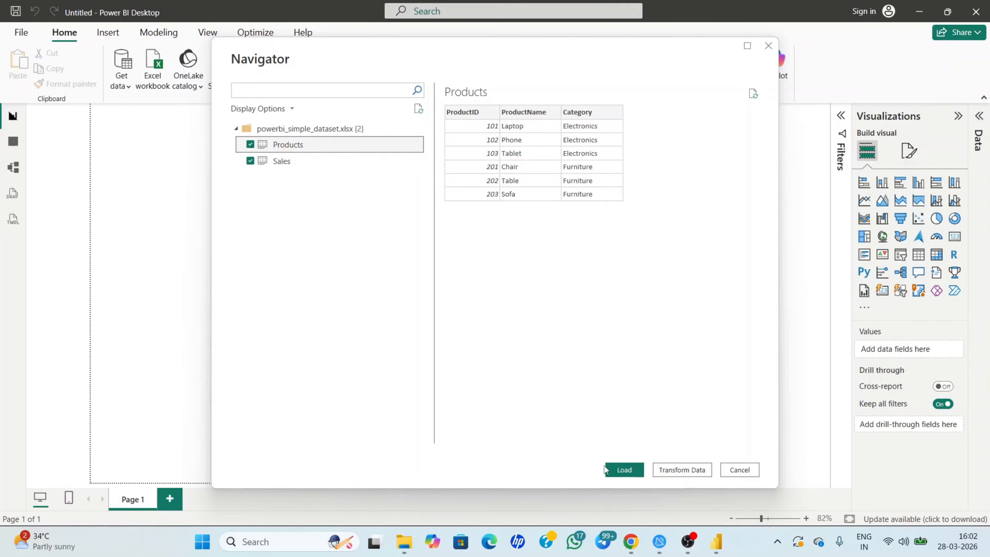
left_click(629, 469)
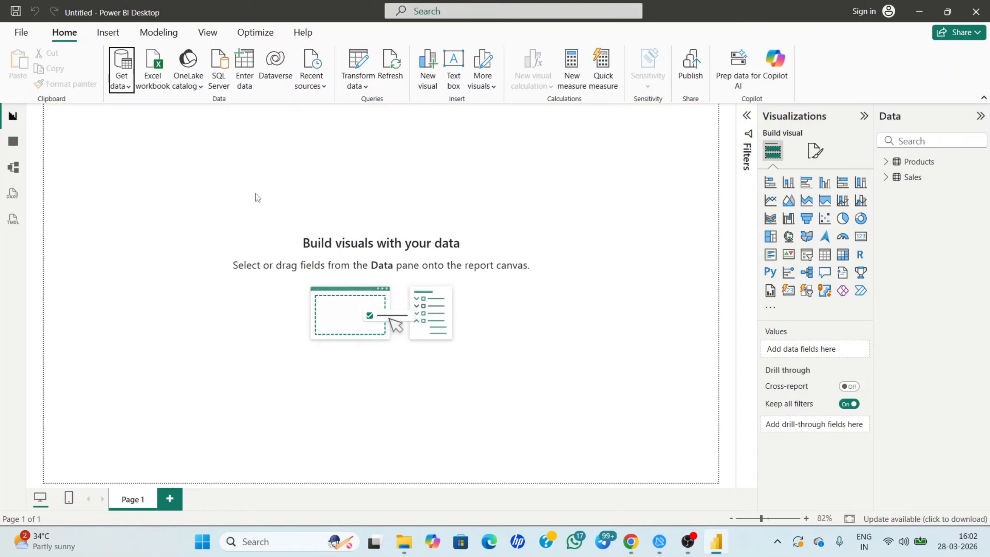
- Show the Filters, Visualizations and Data panes together in the report view and expand the fields of the Products and Sales tables
left_click(864, 117)
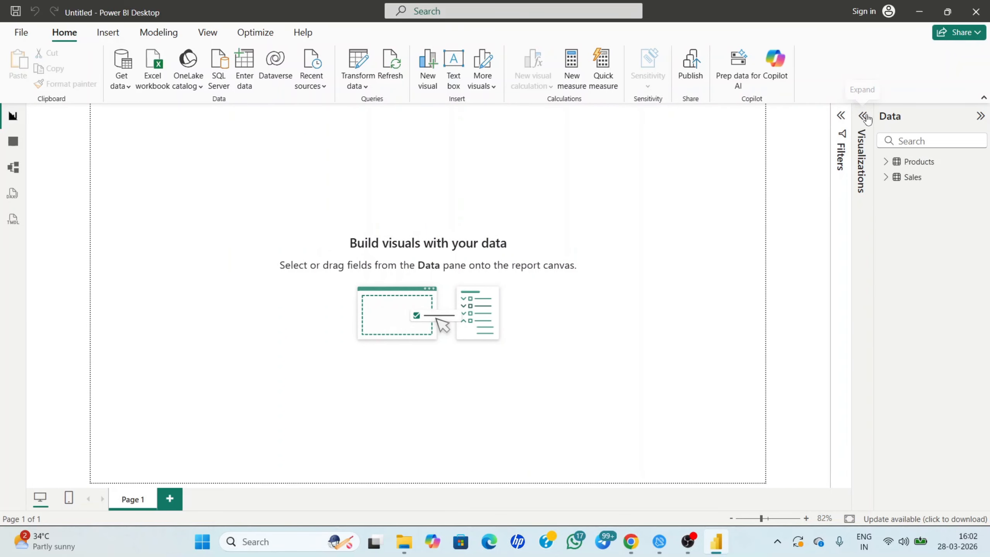
left_click(981, 115)
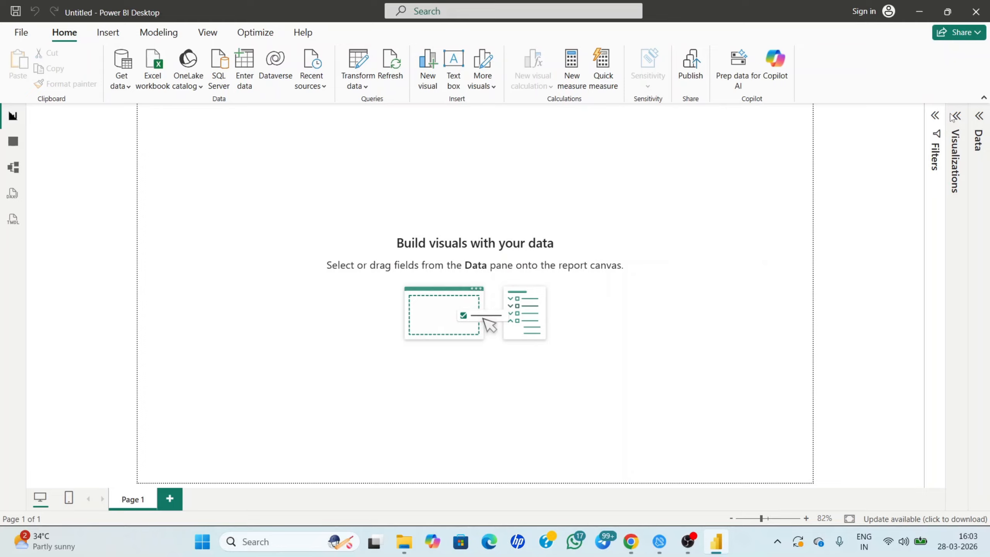
left_click(932, 119)
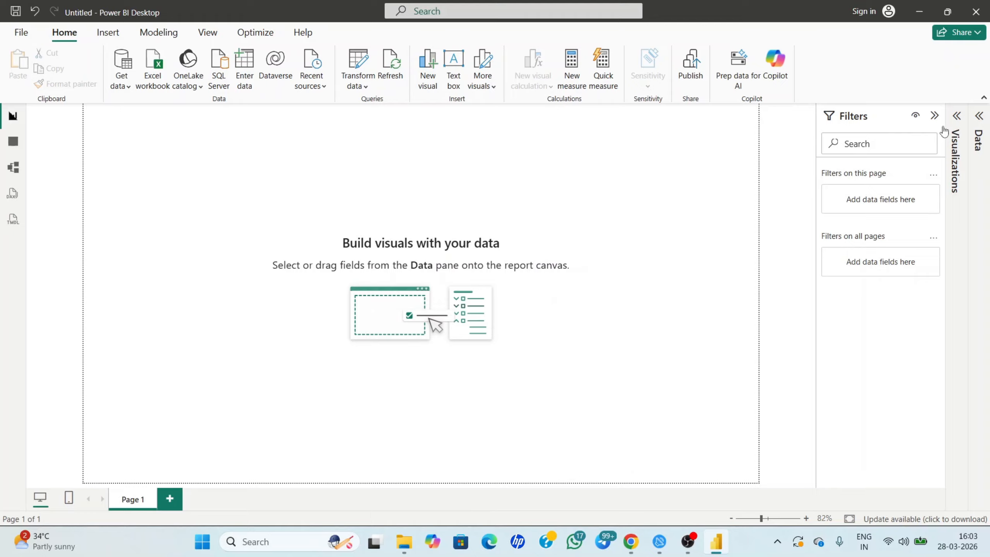
left_click(956, 116)
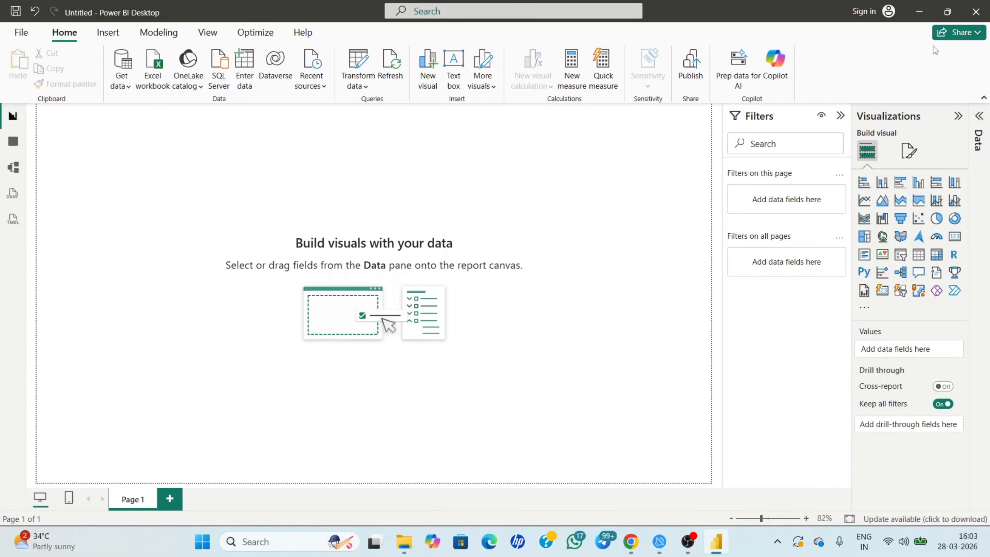
left_click(979, 116)
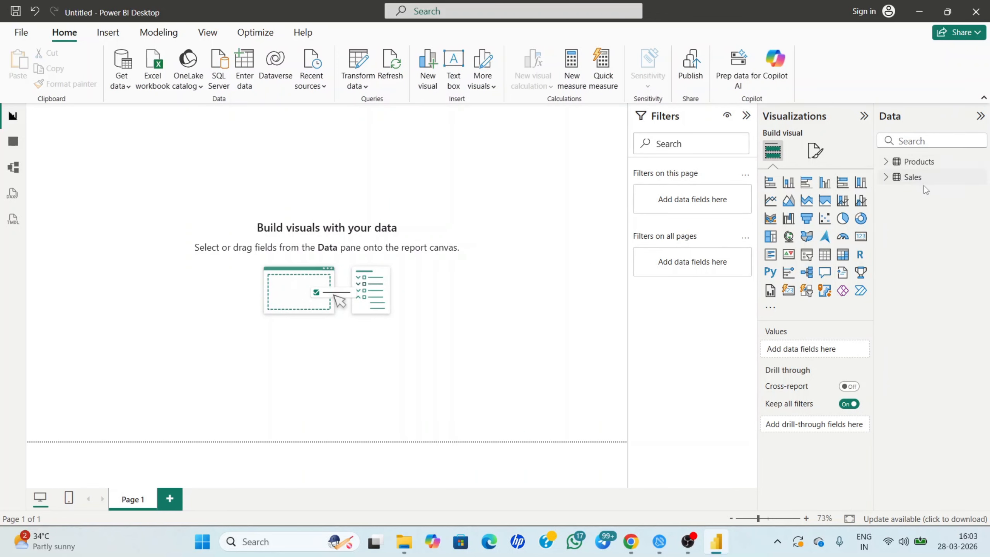
left_click(906, 168)
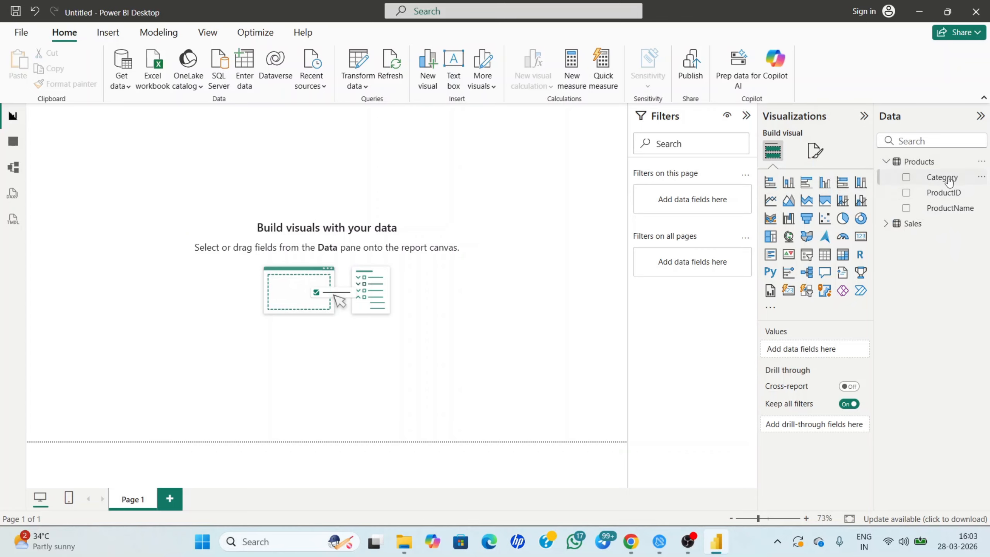
left_click(884, 225)
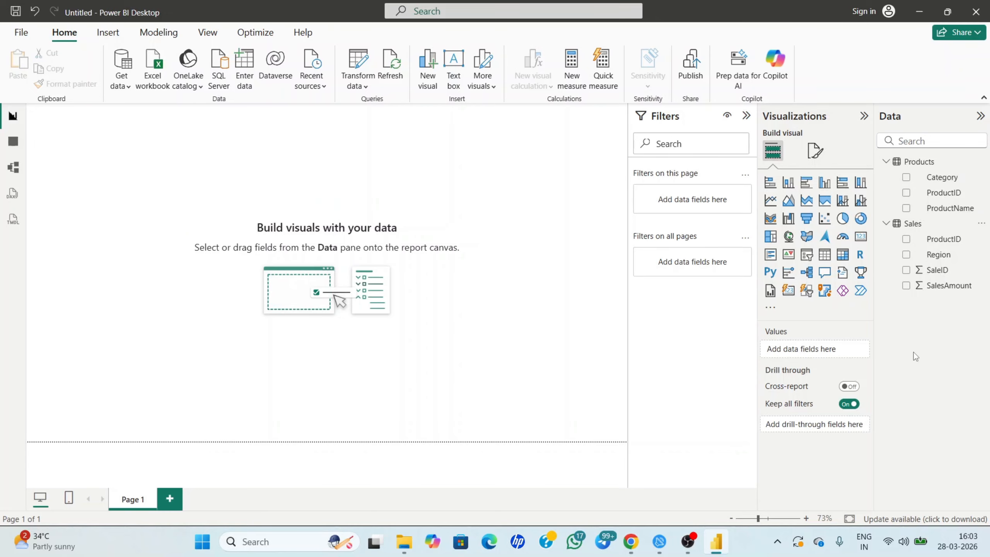
- Examine the rows and columns of the Products and Sales tables in the table view
left_click(13, 143)
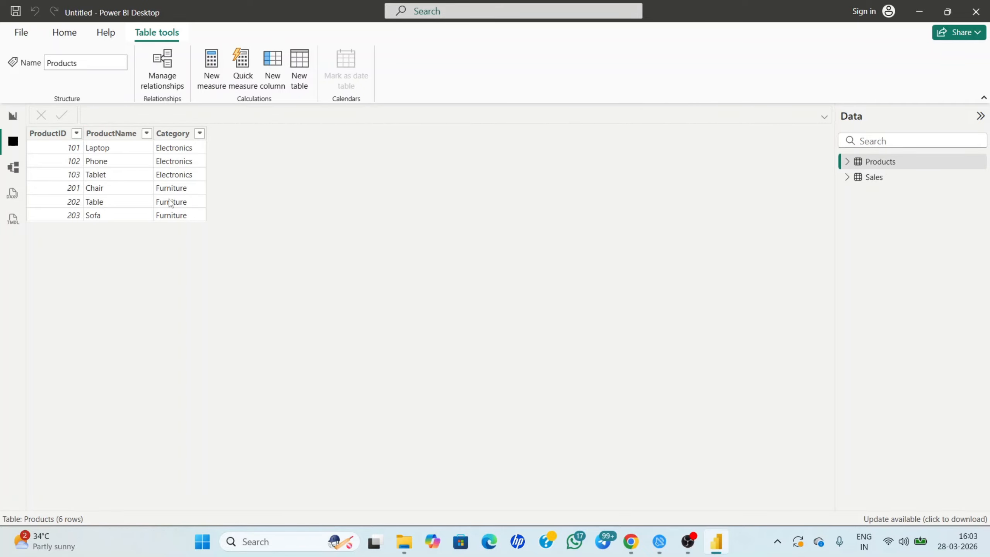
left_click(864, 182)
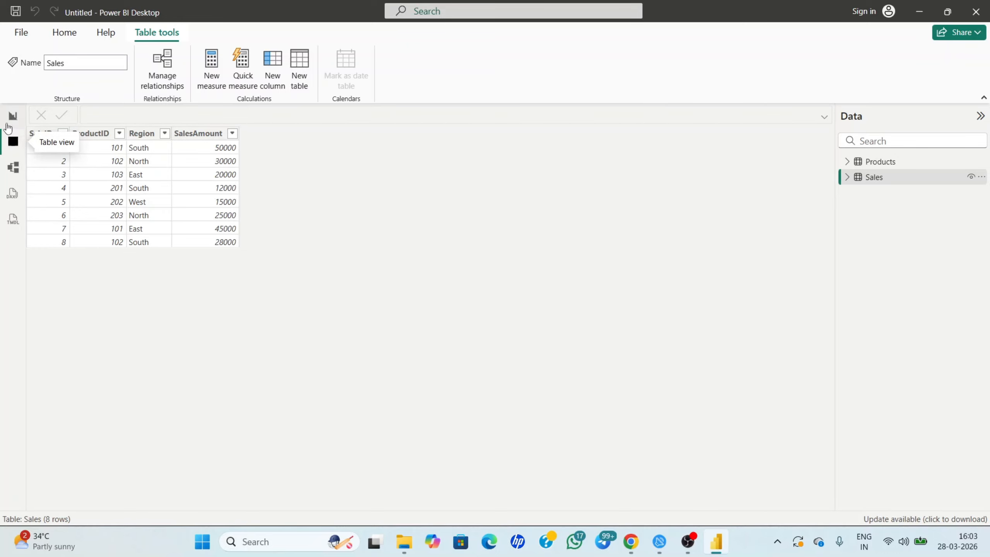
left_click(13, 116)
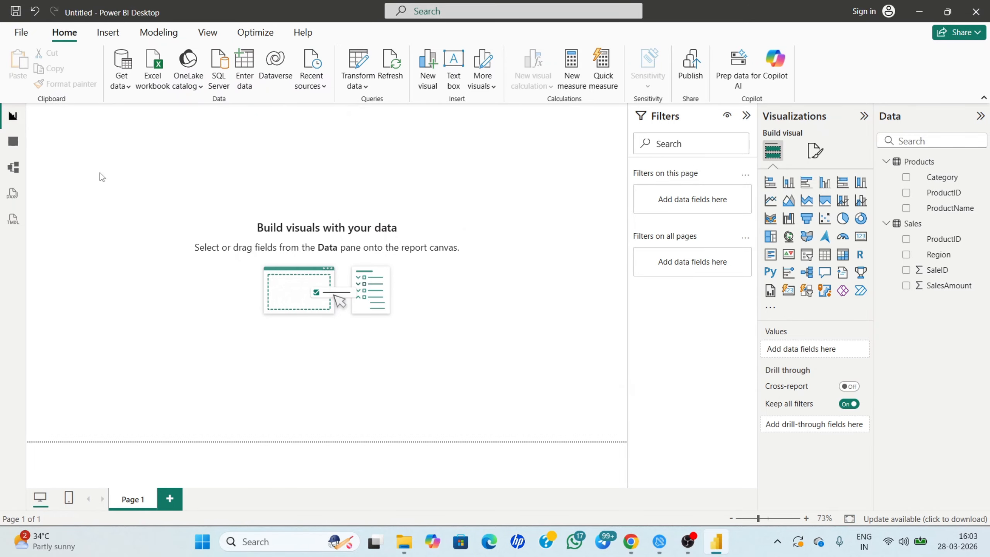
left_click(12, 143)
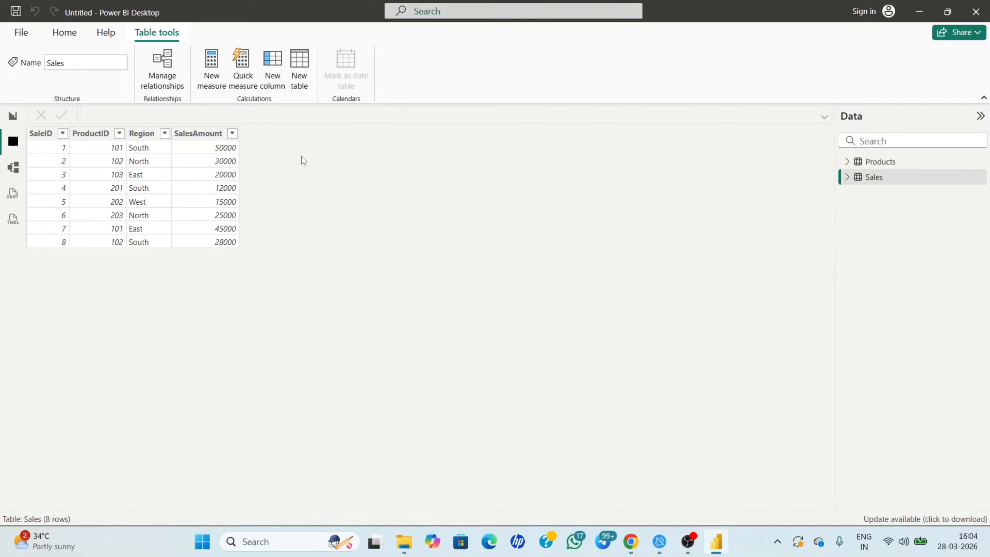
- In the model view, lengthen the Sales and Products table cards and arrange them side by side with a wide gap between them
left_click(12, 168)
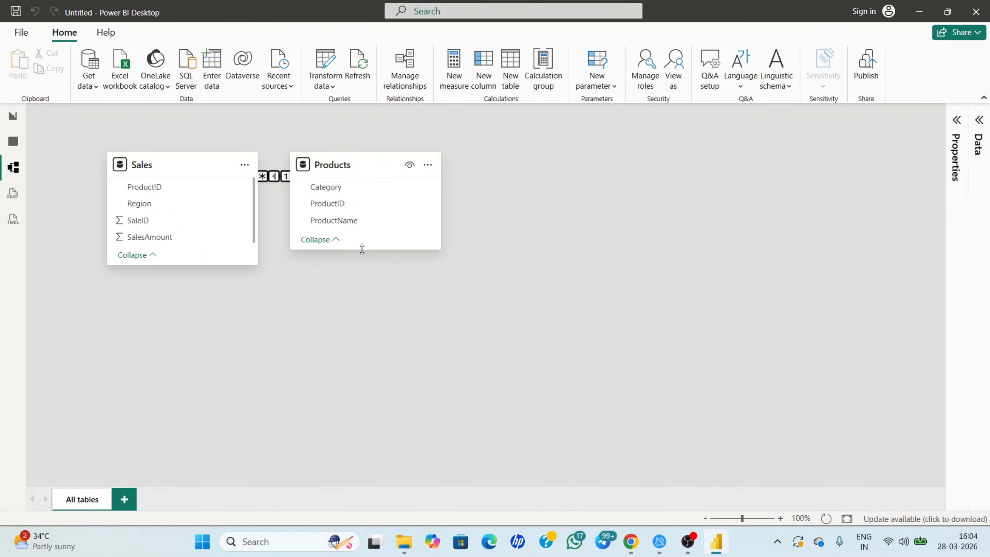
left_click_drag(362, 249, 366, 288)
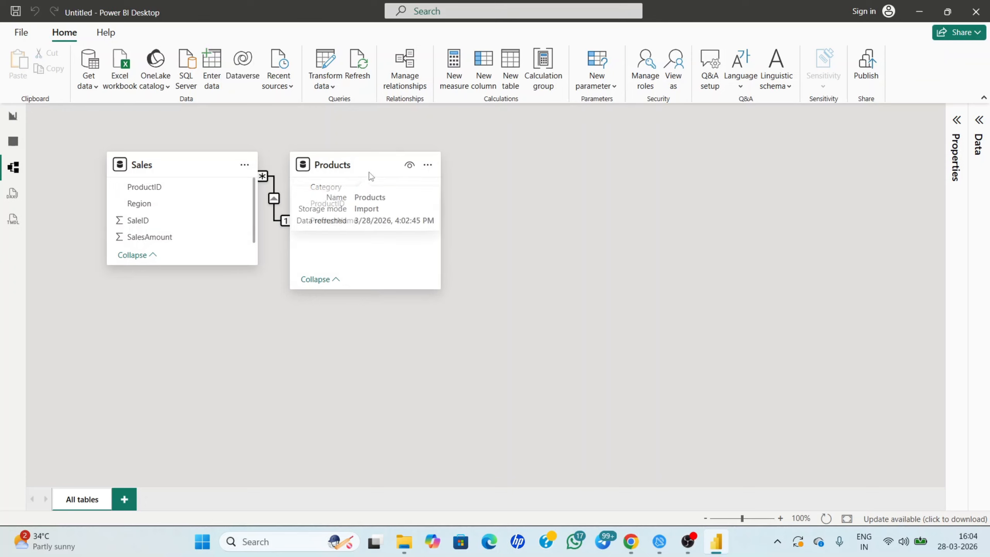
left_click_drag(357, 166, 634, 195)
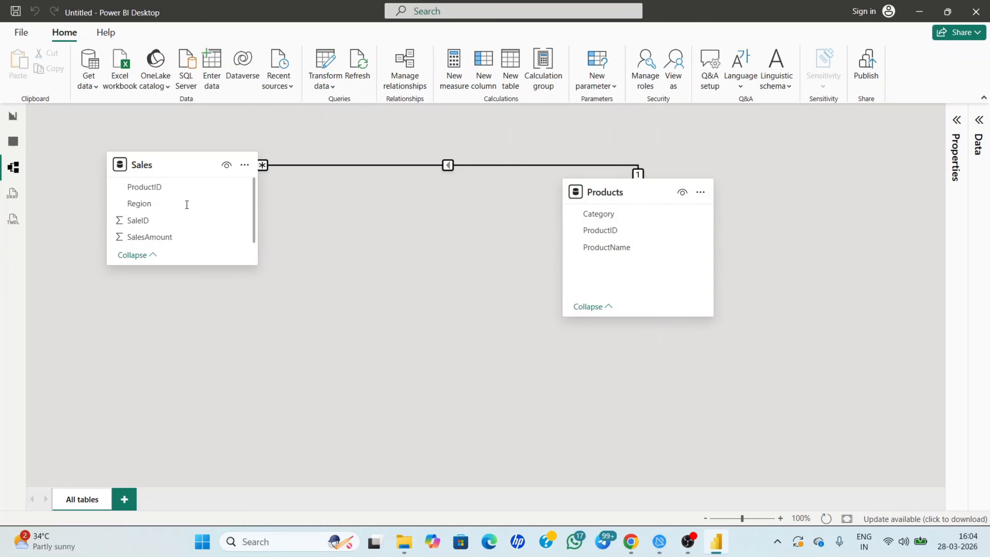
left_click_drag(184, 265, 168, 321)
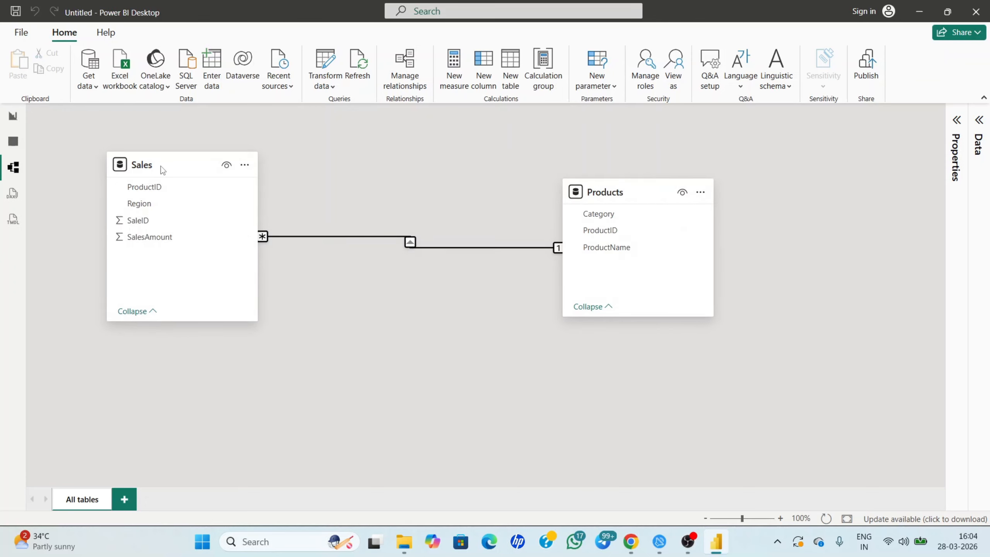
left_click_drag(162, 171, 299, 177)
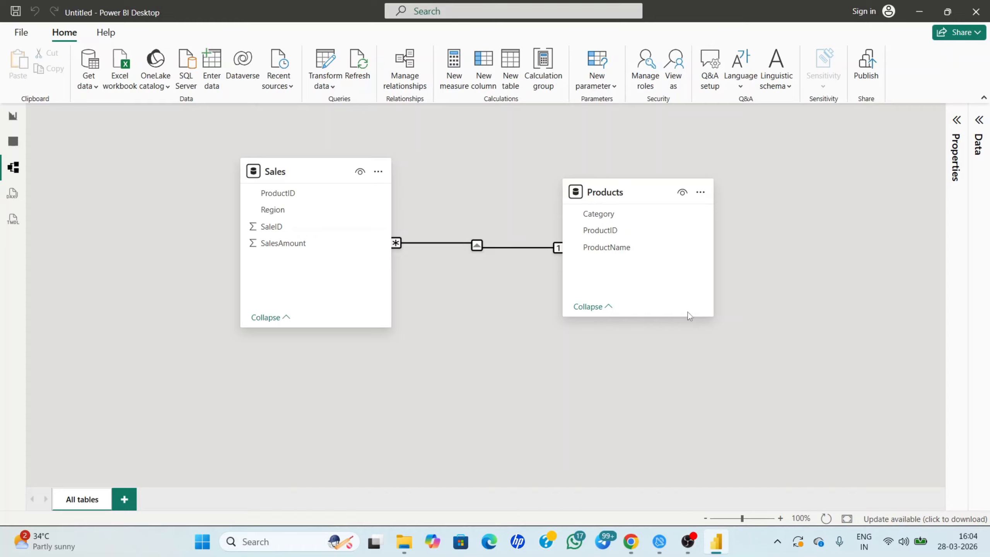
- Delete the existing relationship between the Sales and Products tables
left_click(477, 246)
right_click(477, 245)
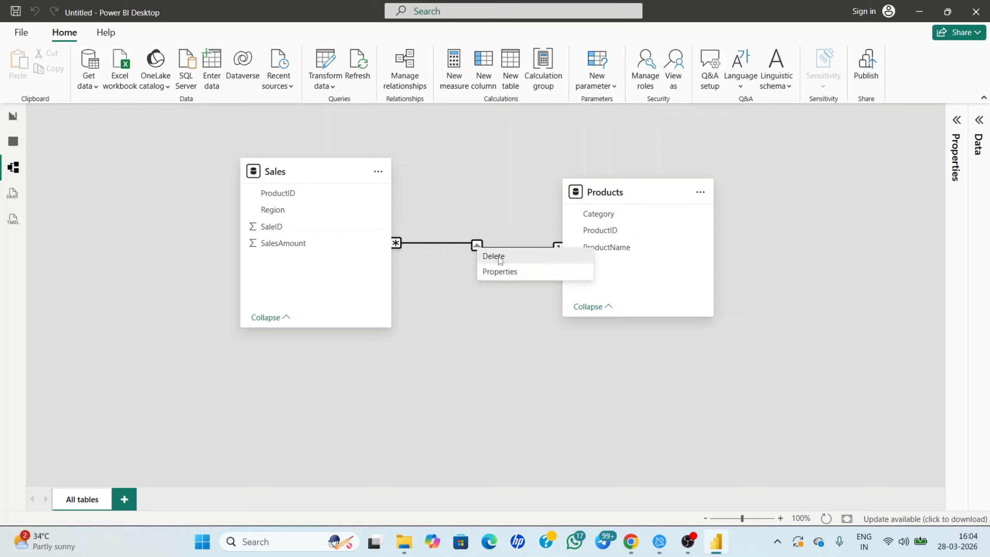
left_click(493, 257)
left_click(571, 310)
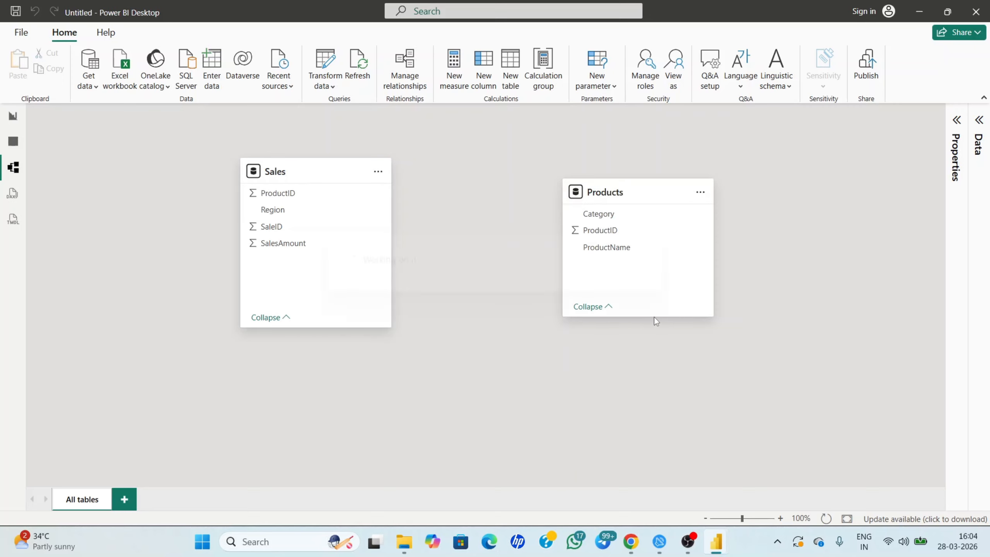
- Extend the Products card at its lower and upper edges so that its top lines up with the Sales card
left_click_drag(647, 316, 645, 342)
mouse_move(626, 187)
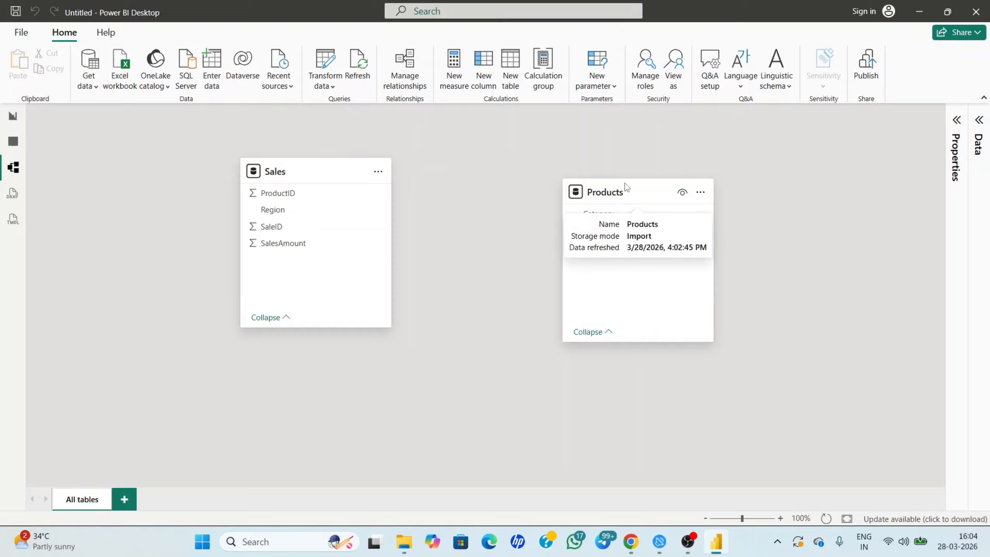
left_click_drag(637, 181, 639, 157)
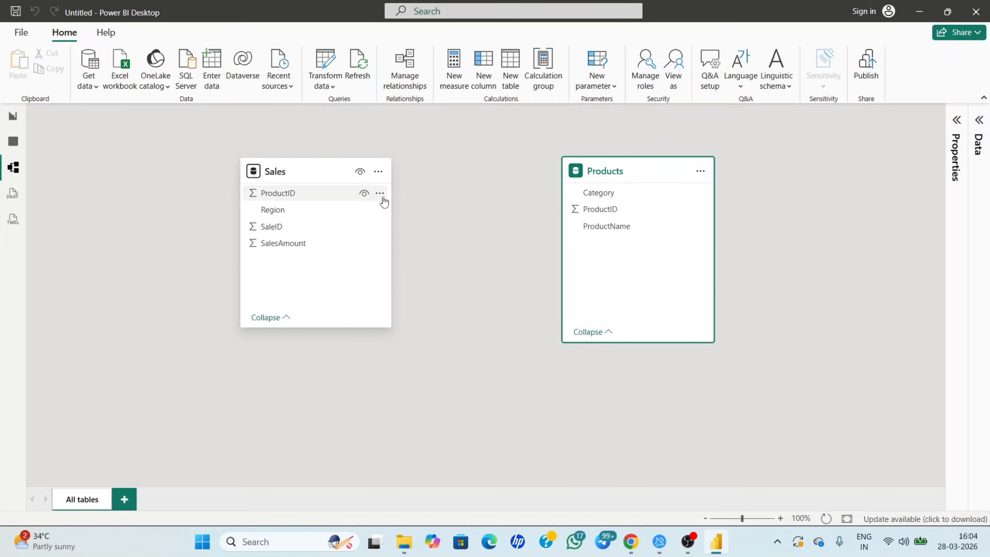
- Create an active many-to-one relationship with single cross-filter direction from ProductID in Sales to ProductID in Products
left_click(380, 194)
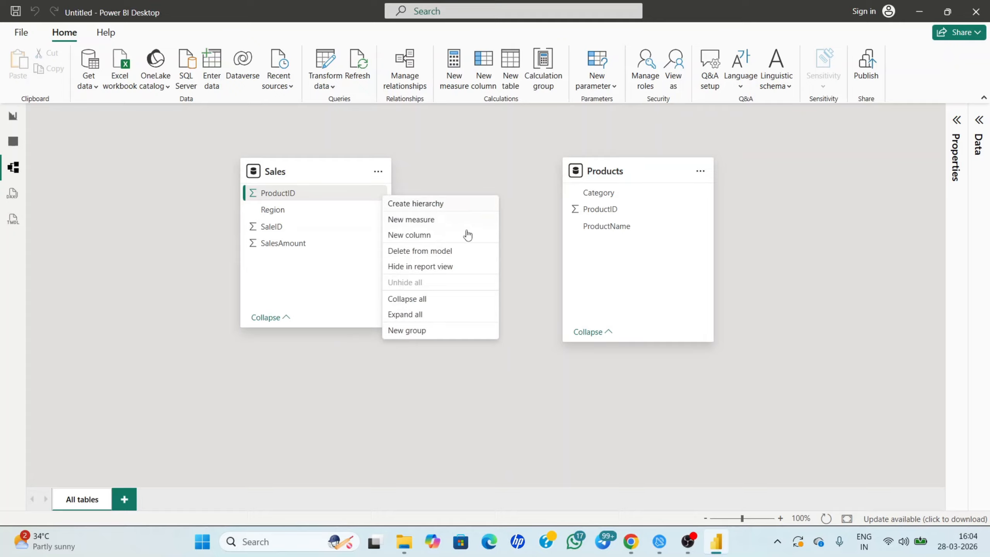
left_click(503, 395)
left_click_drag(322, 194, 680, 218)
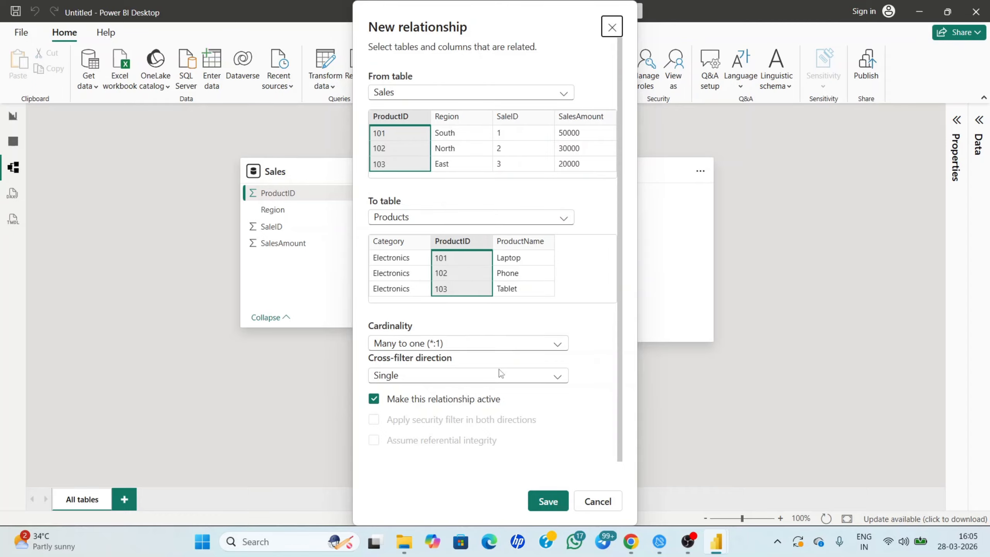
left_click(544, 502)
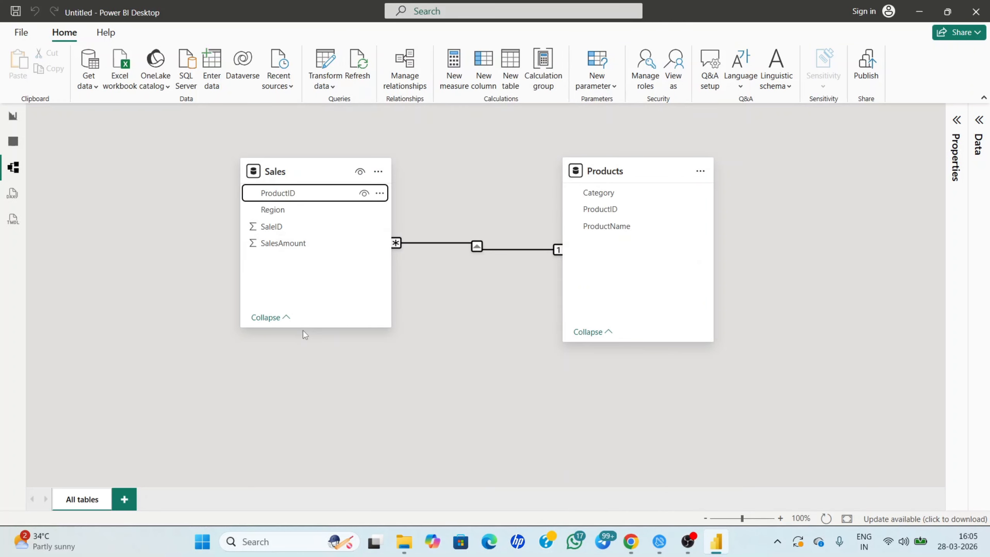
- Lengthen the Sales and Products table cards and move the Products card closer to Sales
left_click_drag(303, 327, 307, 354)
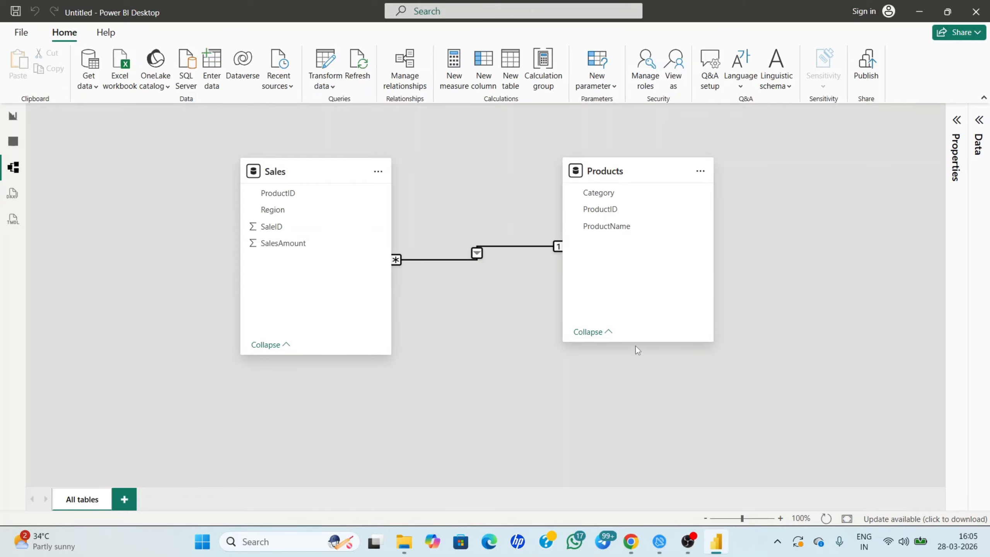
left_click_drag(639, 342, 634, 356)
left_click_drag(643, 169, 578, 182)
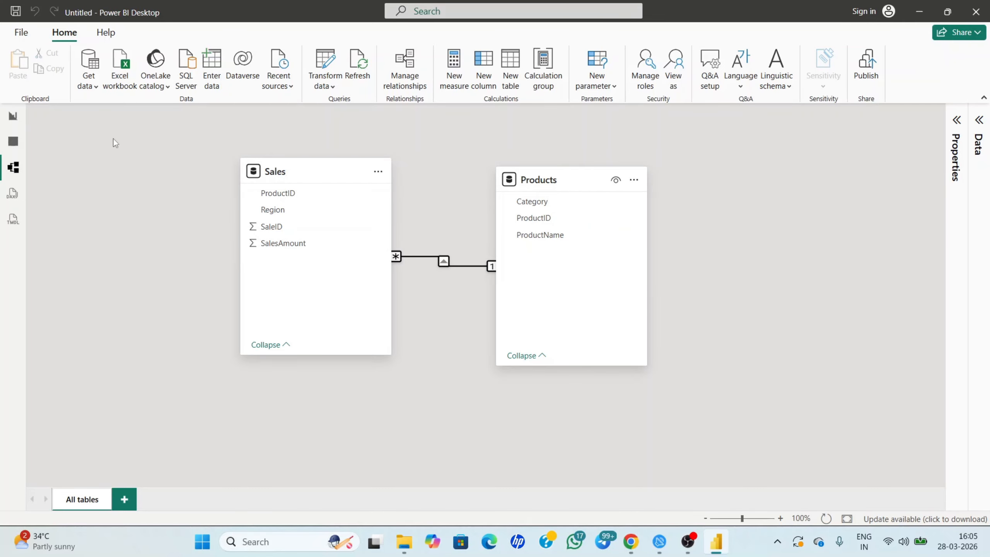
- Delete the relationship between the Sales and Products tables and confirm the deletion
right_click(445, 262)
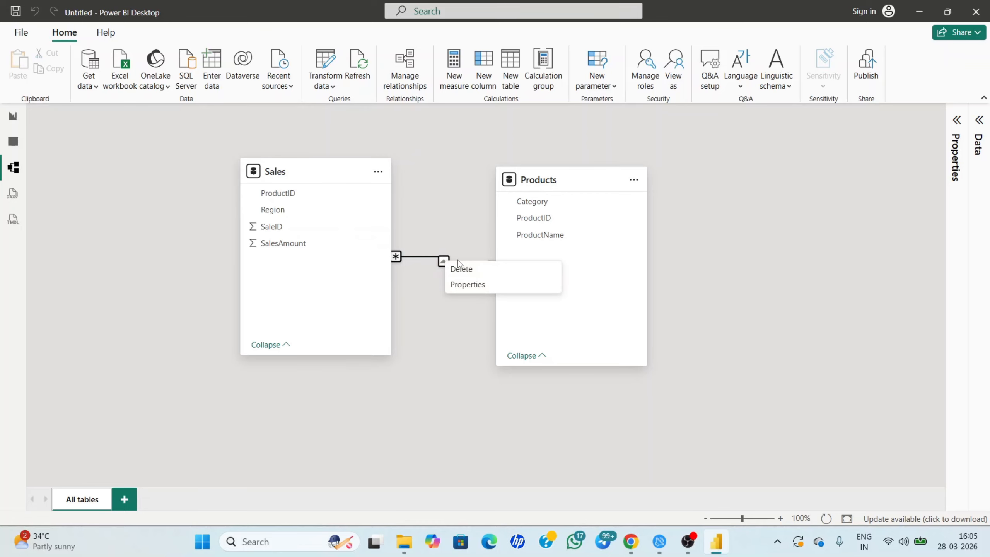
left_click(464, 269)
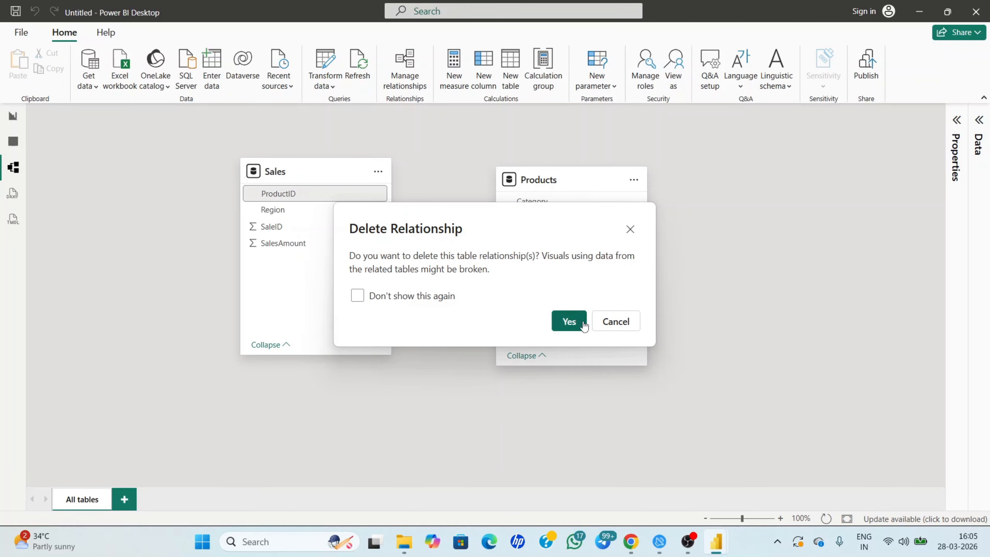
left_click(568, 321)
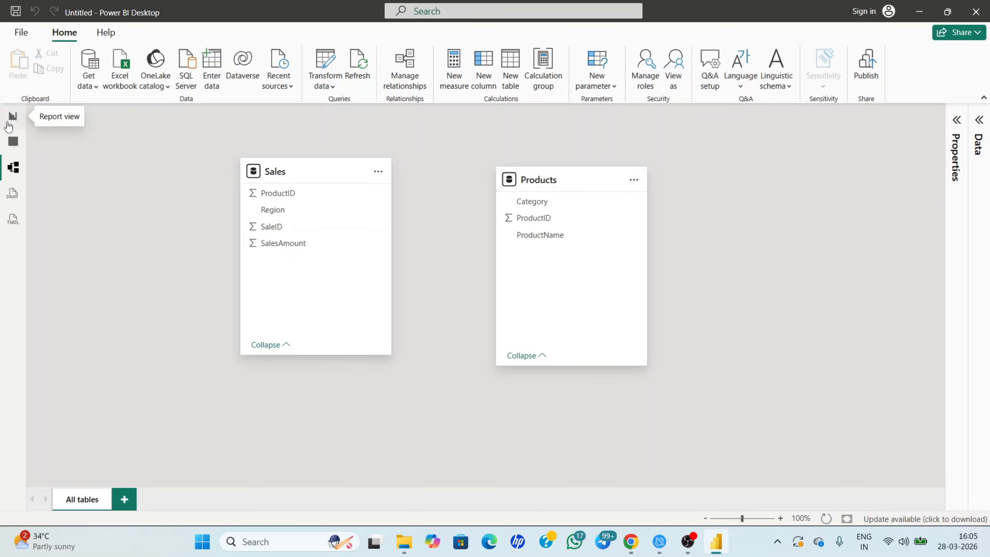
- In the report view, collapse the filters and place a stacked bar chart at the page's left edge, below the top
left_click(12, 116)
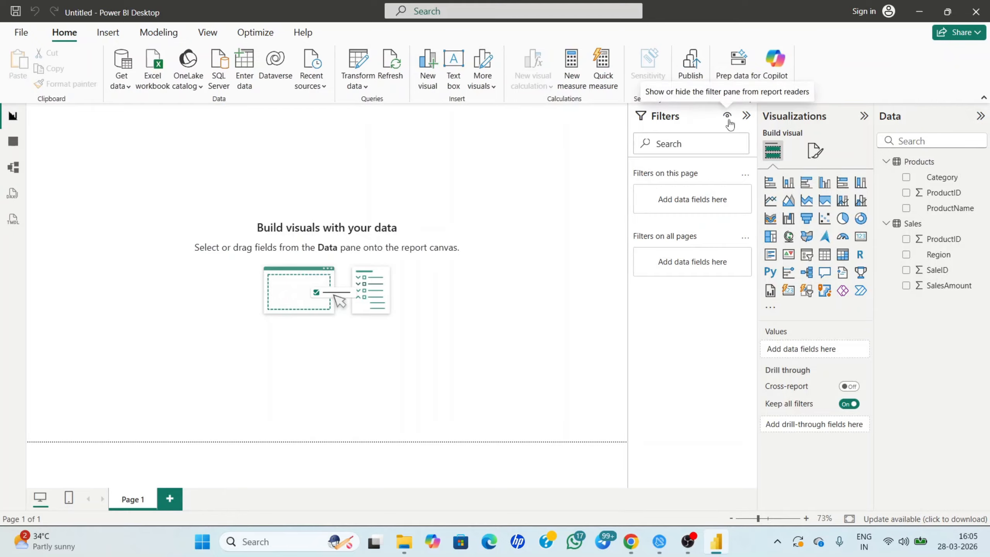
left_click(746, 116)
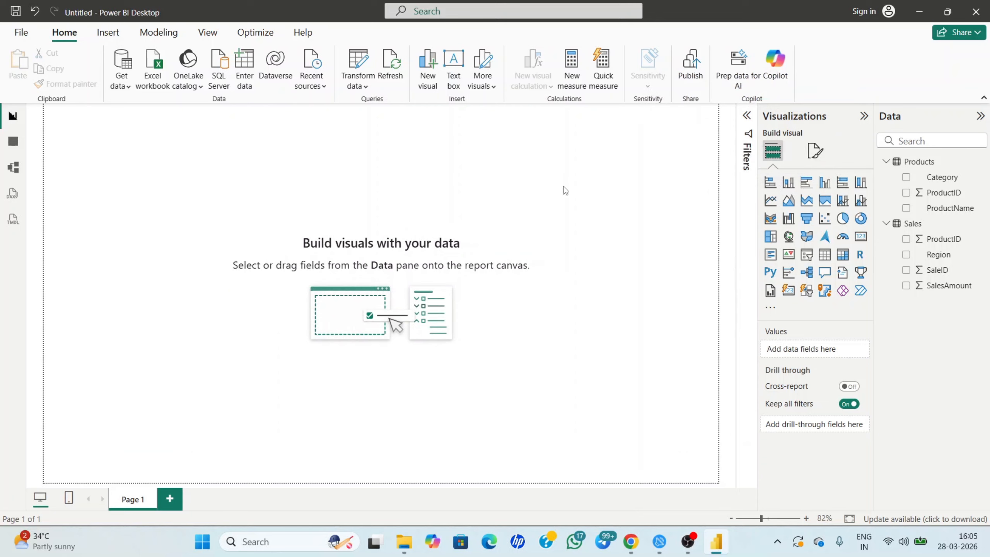
left_click(776, 186)
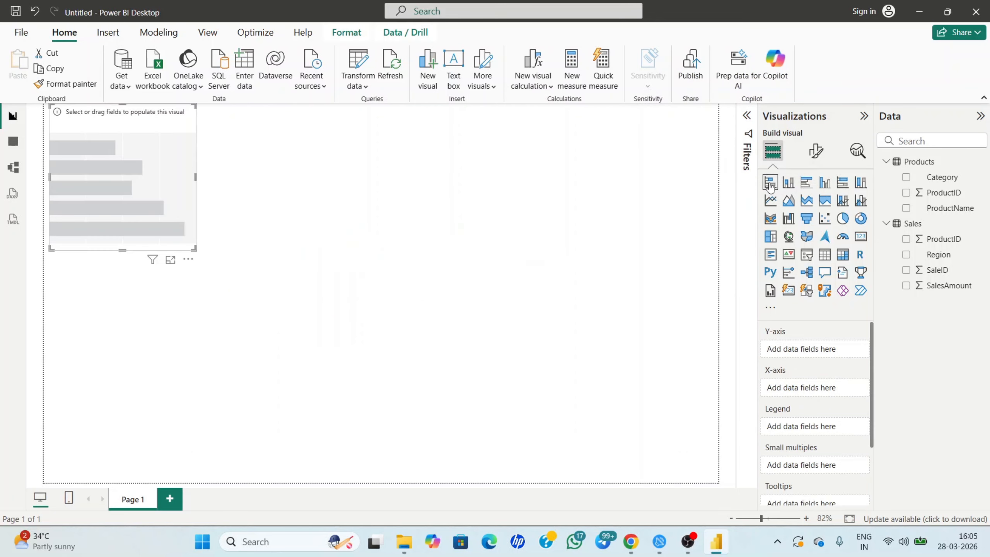
left_click_drag(123, 123, 117, 193)
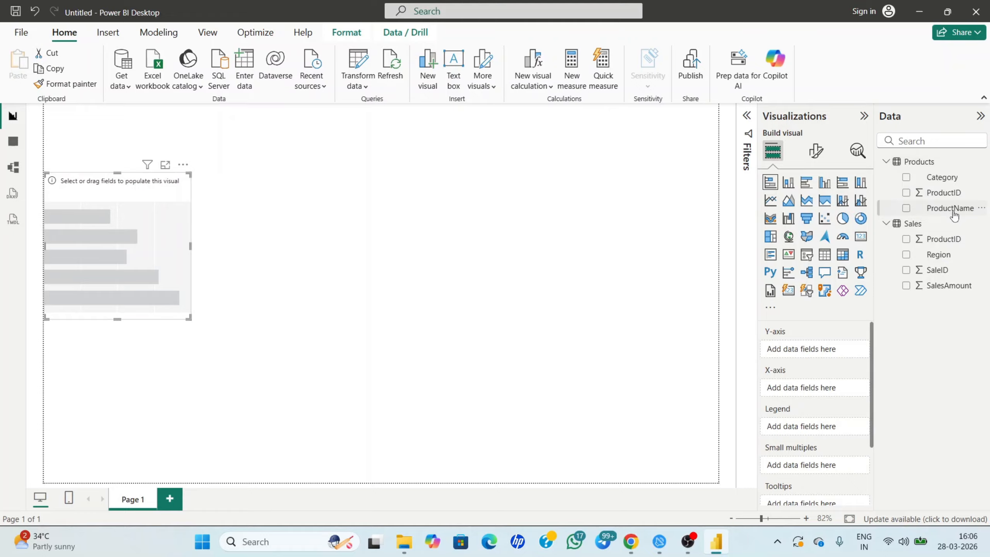
- Assign ProductName to the bar chart's Y-axis and SalesAmount to its X-axis, and widen the chart
left_click_drag(949, 211, 842, 321)
left_click_drag(842, 351, 841, 350)
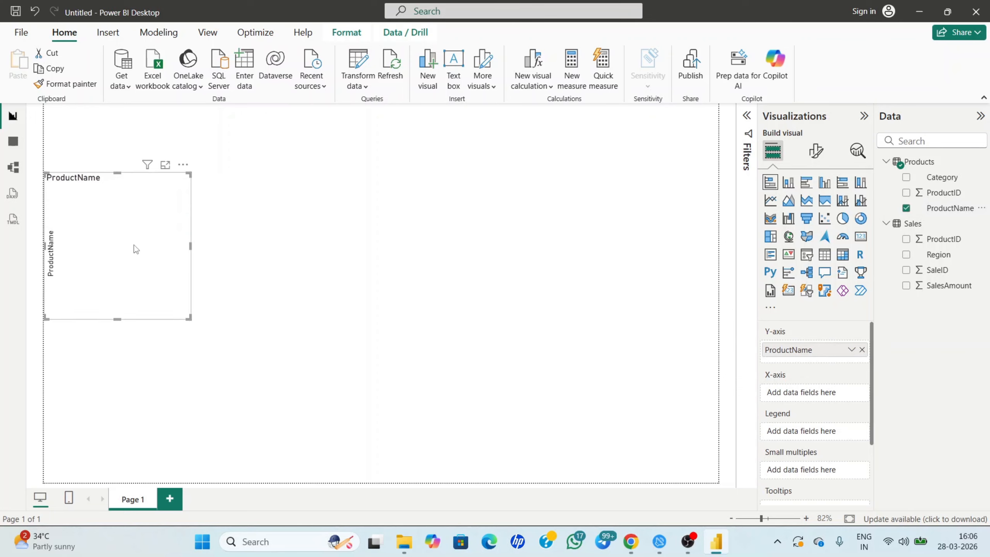
left_click_drag(191, 244, 288, 245)
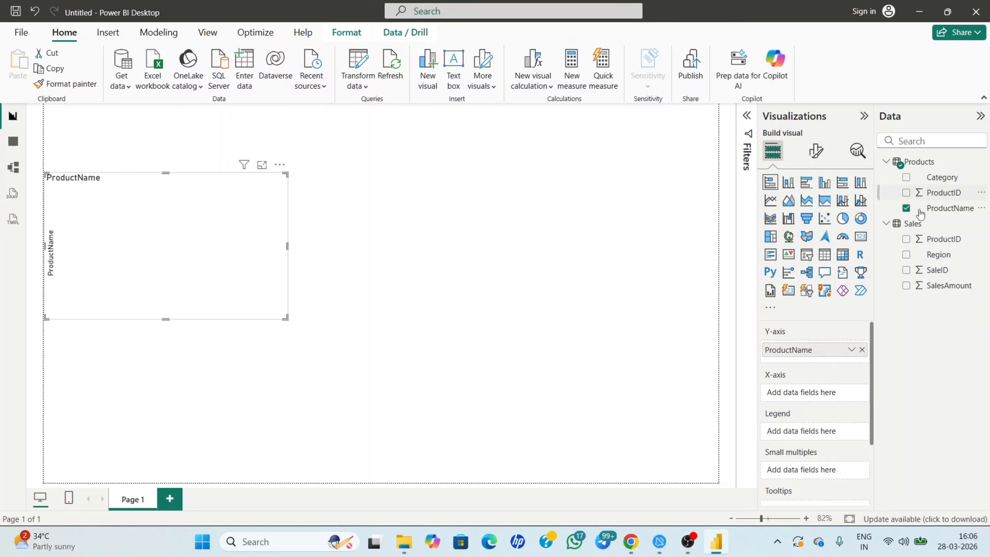
left_click_drag(949, 289, 838, 393)
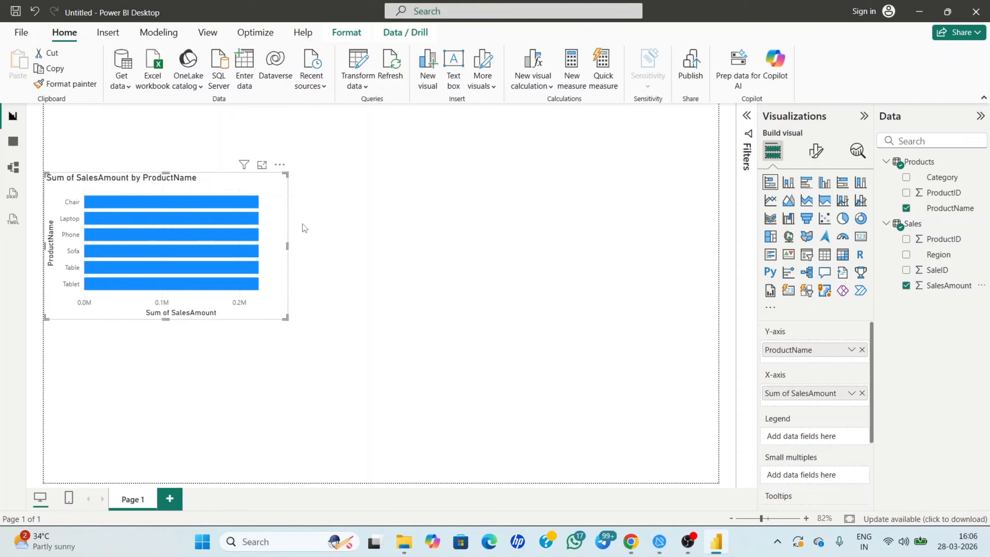
- Move the bar chart toward the middle of the page and make it taller
left_click_drag(199, 188, 401, 177)
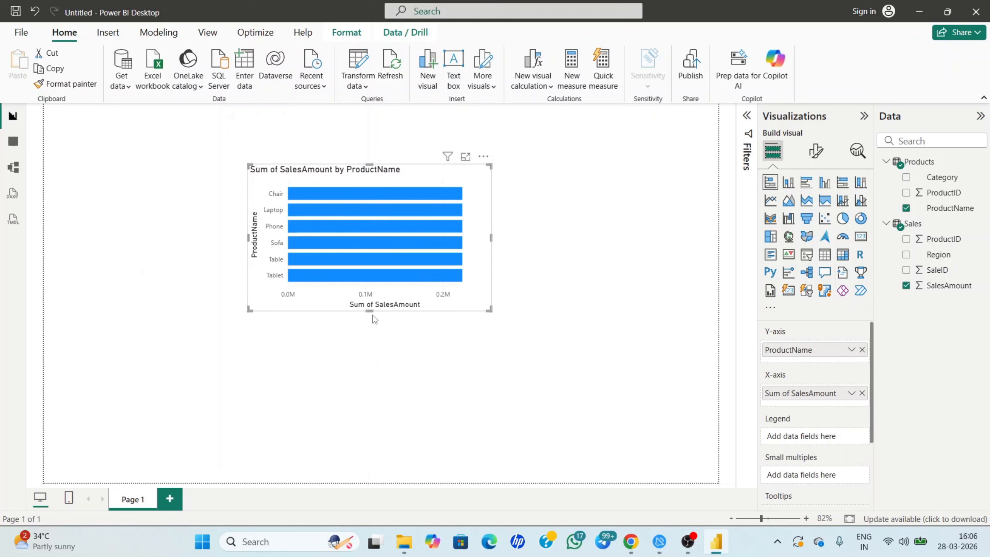
left_click_drag(369, 311, 366, 352)
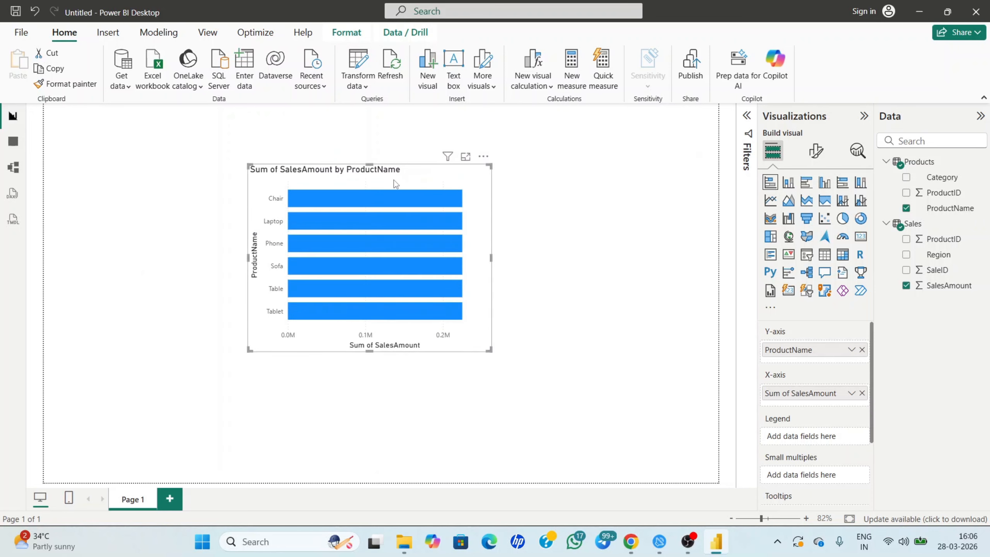
- Compare the bar chart's sales amounts per product with the rows of the Sales and Products tables
left_click(13, 142)
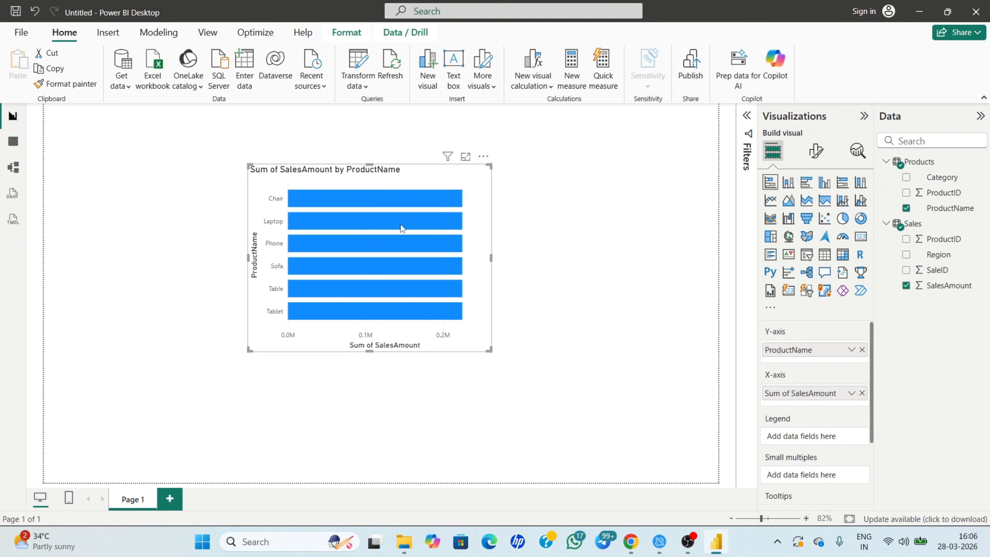
left_click(12, 116)
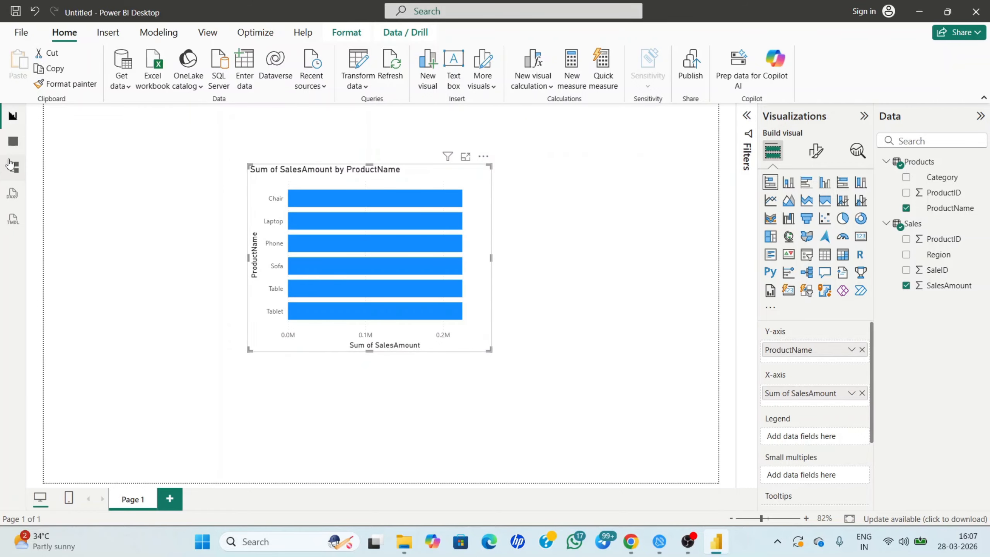
left_click(12, 144)
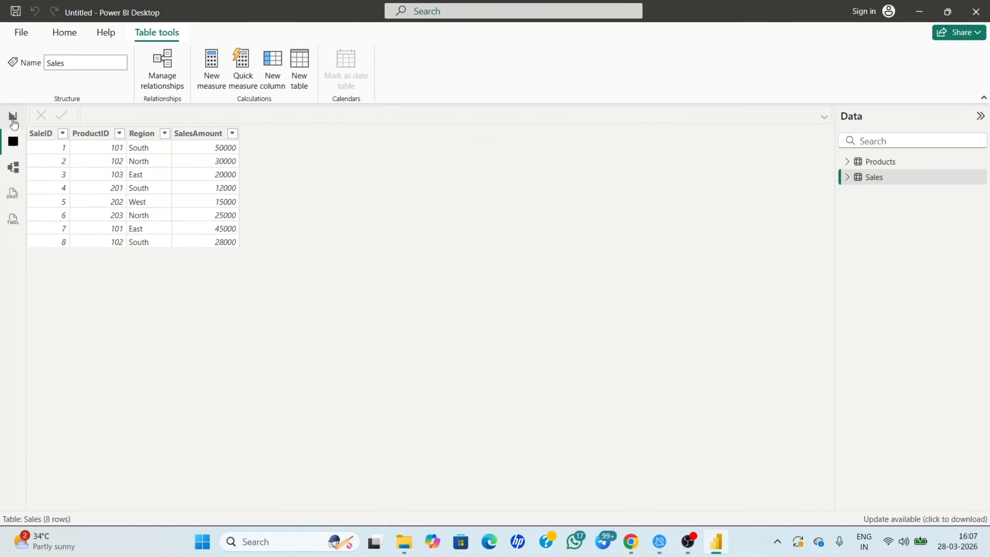
left_click(13, 116)
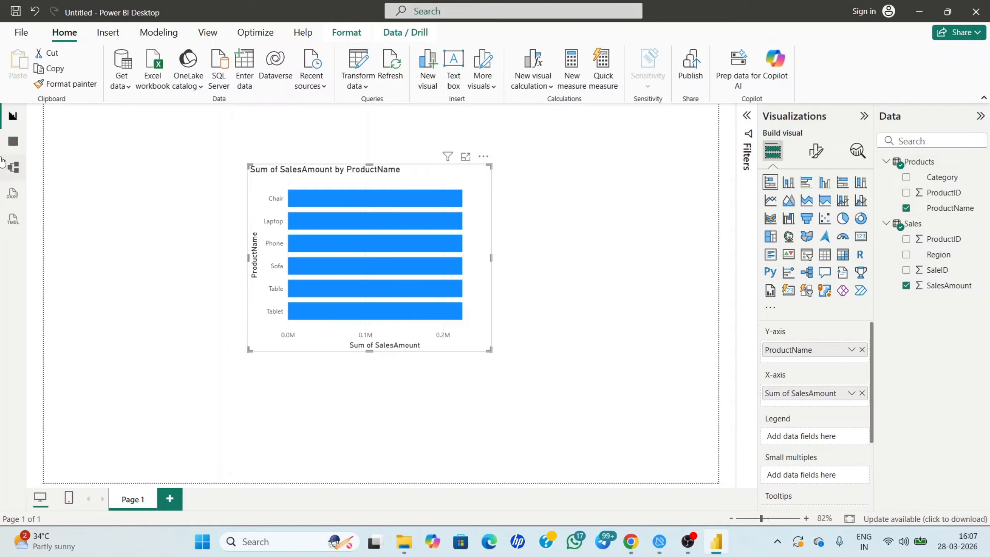
left_click(12, 146)
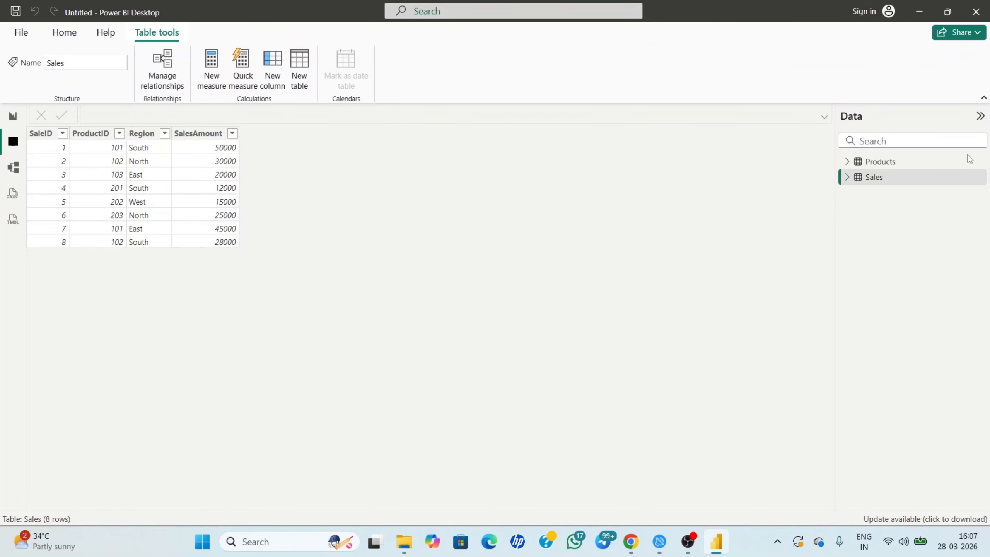
left_click(857, 161)
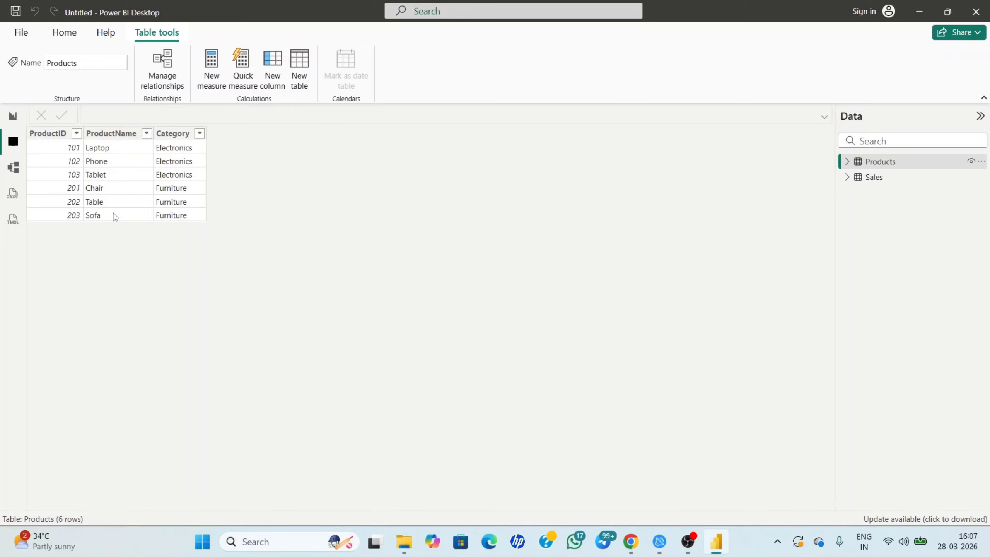
left_click(882, 177)
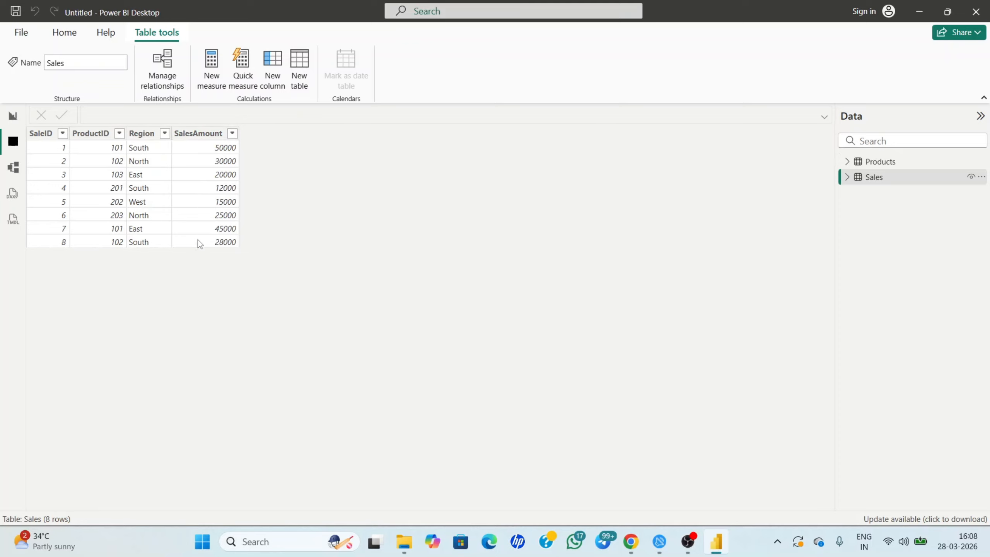
left_click(13, 123)
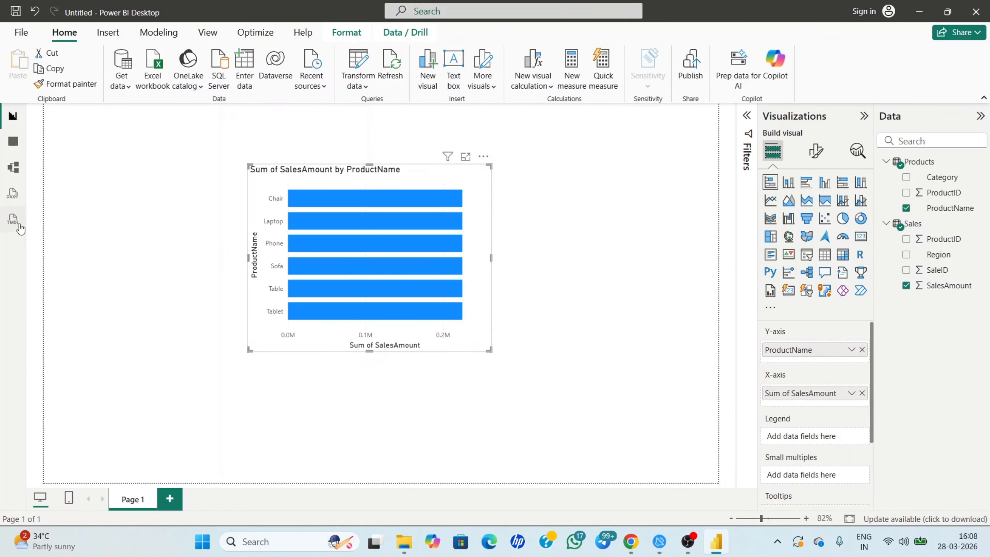
- In the model view, relate the Sales table to the Products table through their ProductID columns, many to one
left_click(14, 168)
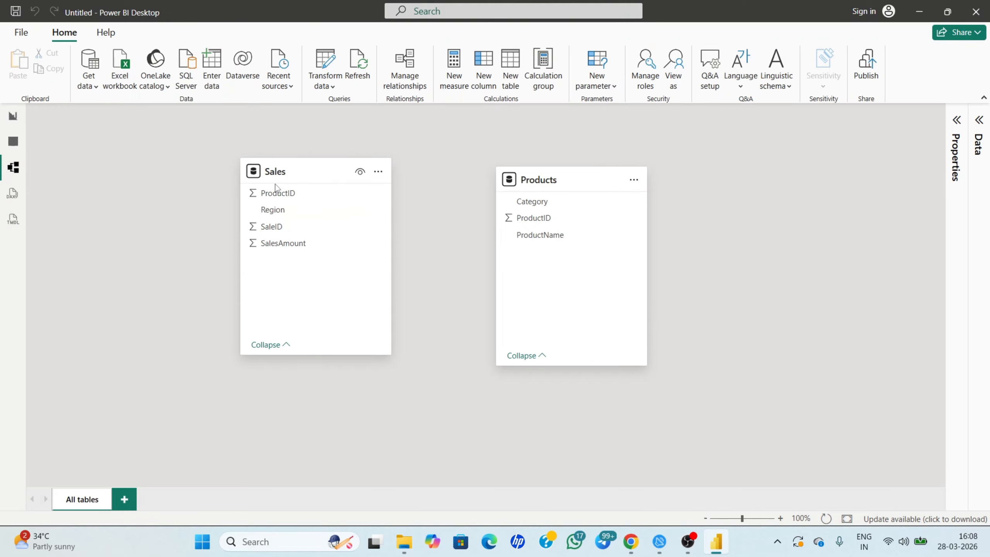
left_click_drag(327, 197, 584, 223)
left_click(548, 502)
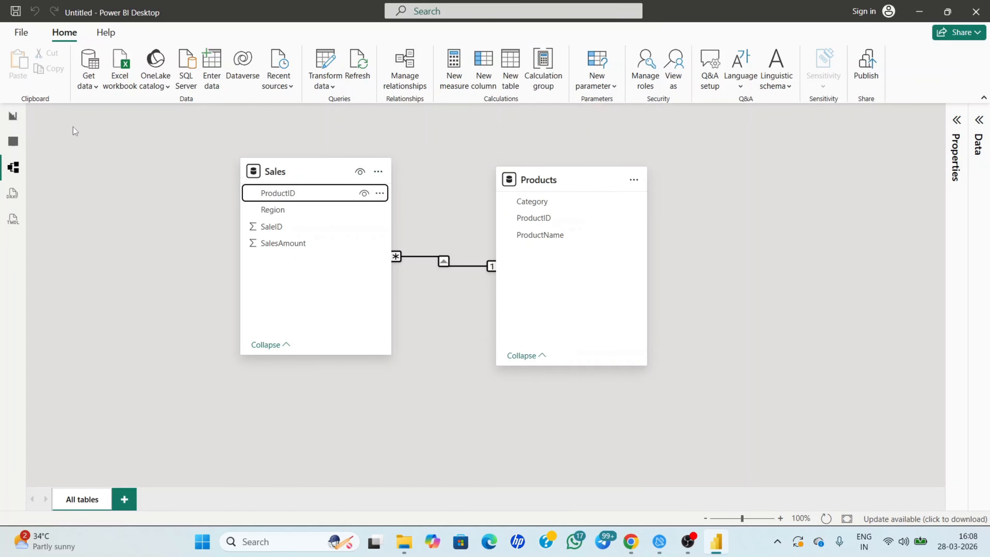
- Check the bar chart's amounts per product against the Sales rows, and review the ProductID relationship in the model view
left_click(12, 116)
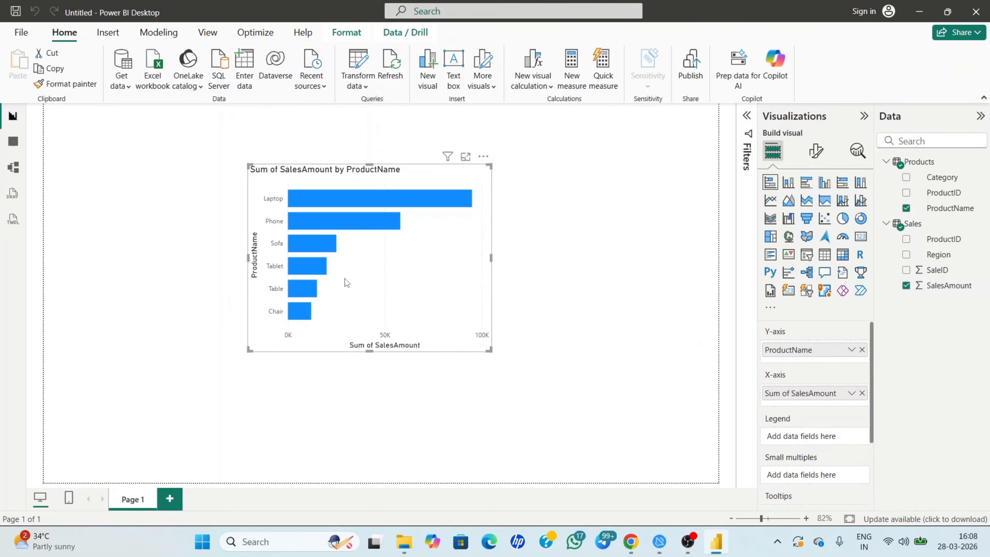
left_click(13, 141)
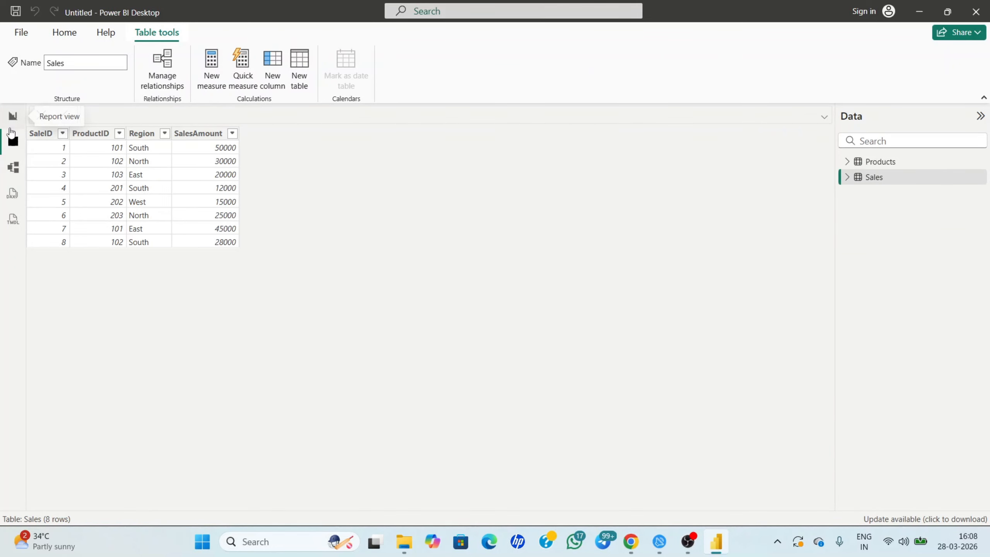
left_click(13, 167)
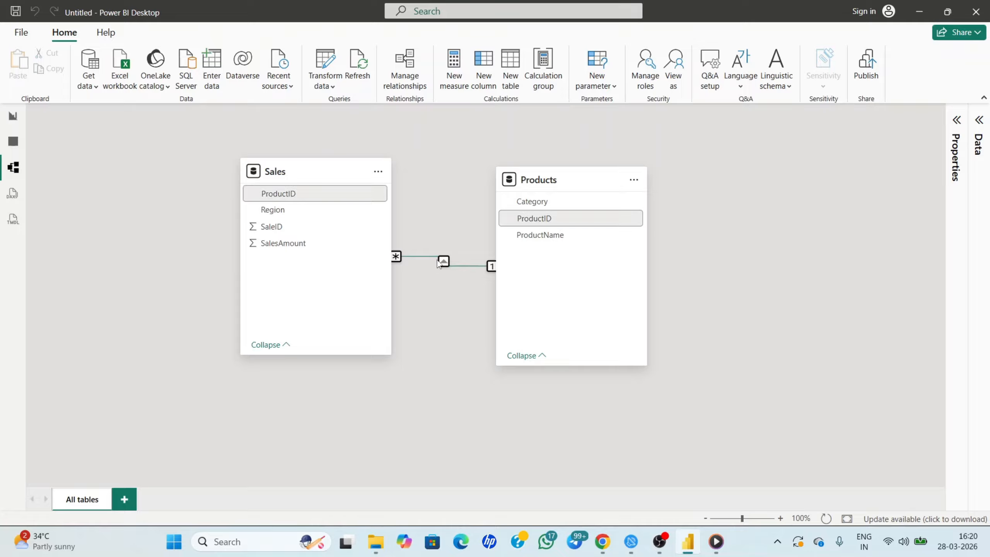
left_click(13, 141)
- Back in the report view, resize the bar chart and move it to the page's lower-left corner
left_click(11, 116)
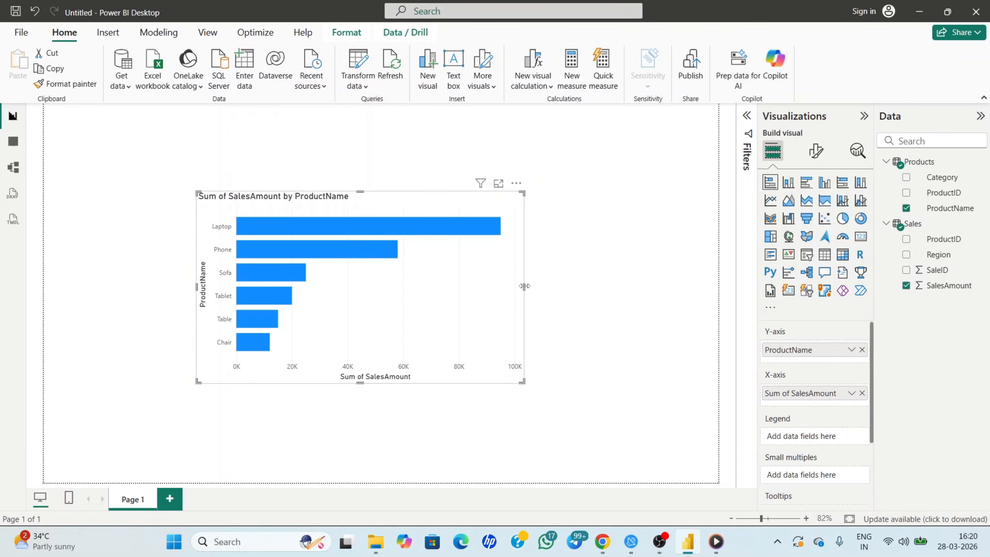
left_click_drag(524, 288, 460, 287)
left_click_drag(314, 223, 176, 306)
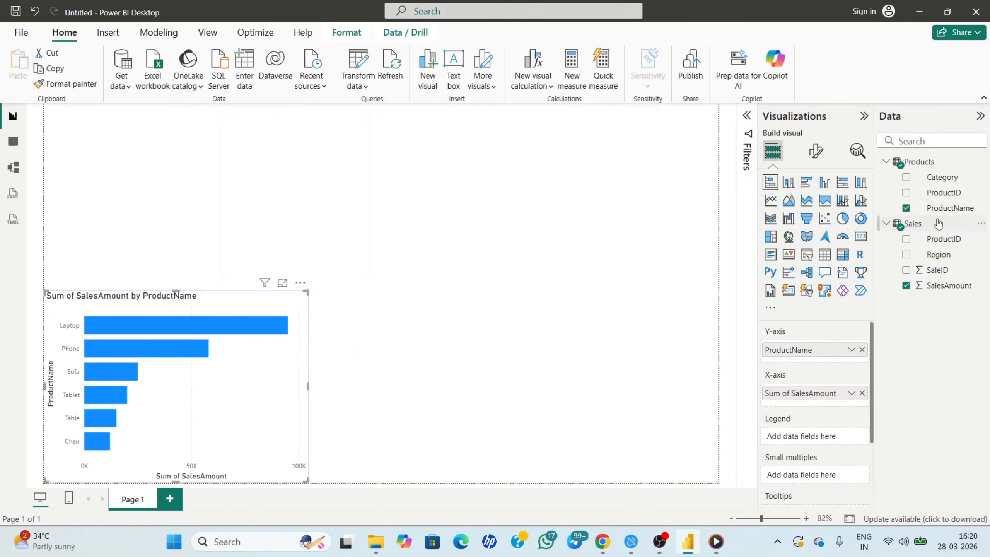
- Add a separate pie chart to the page and shift it slightly right, above the bar chart
left_click(531, 300)
left_click(847, 223)
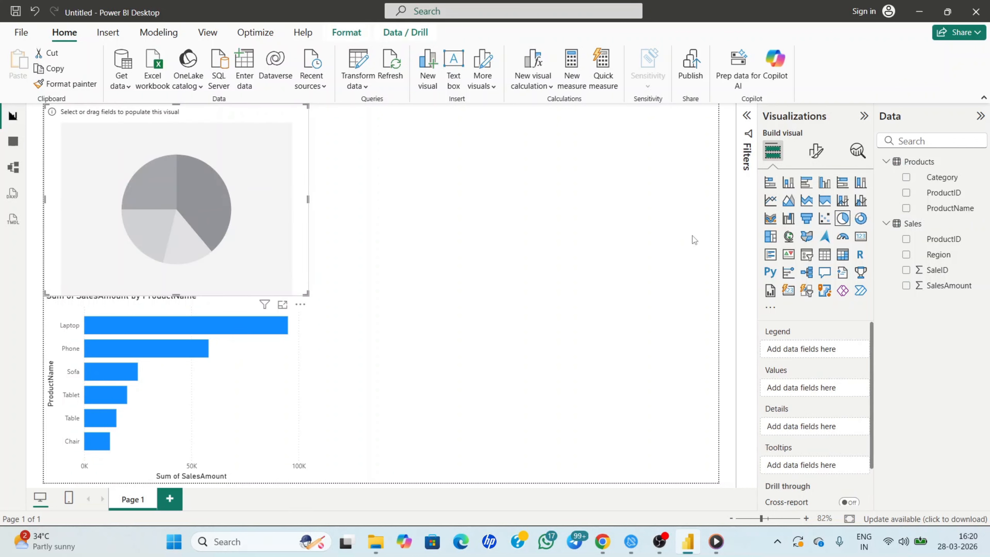
left_click_drag(171, 131, 224, 131)
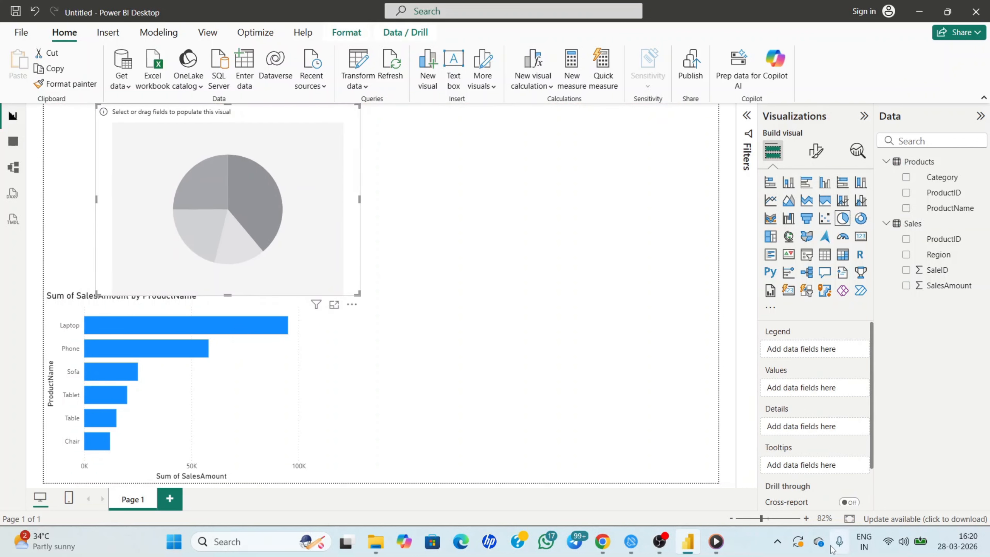
- Assign the Sales table's Region field to the pie chart's legend
scroll(814, 436, "down", 2)
scroll(817, 436, "up", 2)
left_click_drag(939, 262, 824, 350)
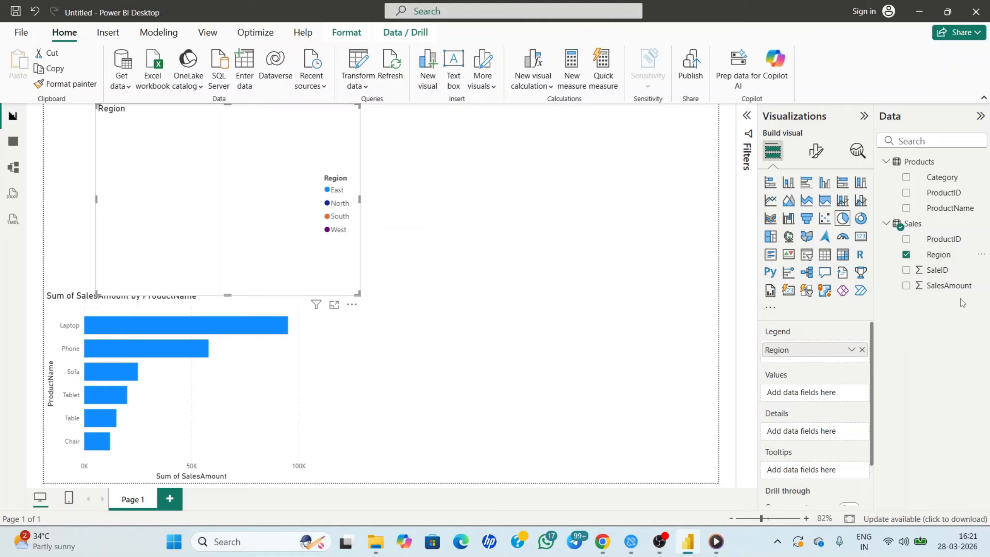
- Assign SalesAmount to the Region pie chart's values and move the chart directly beside the bar chart, along the page's lower edge
left_click_drag(947, 286, 829, 397)
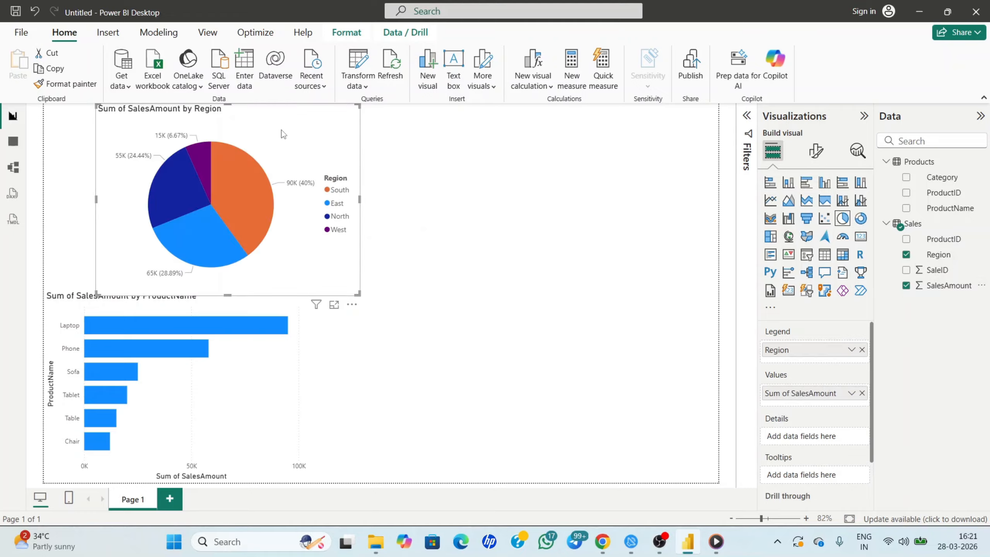
left_click_drag(281, 130, 473, 320)
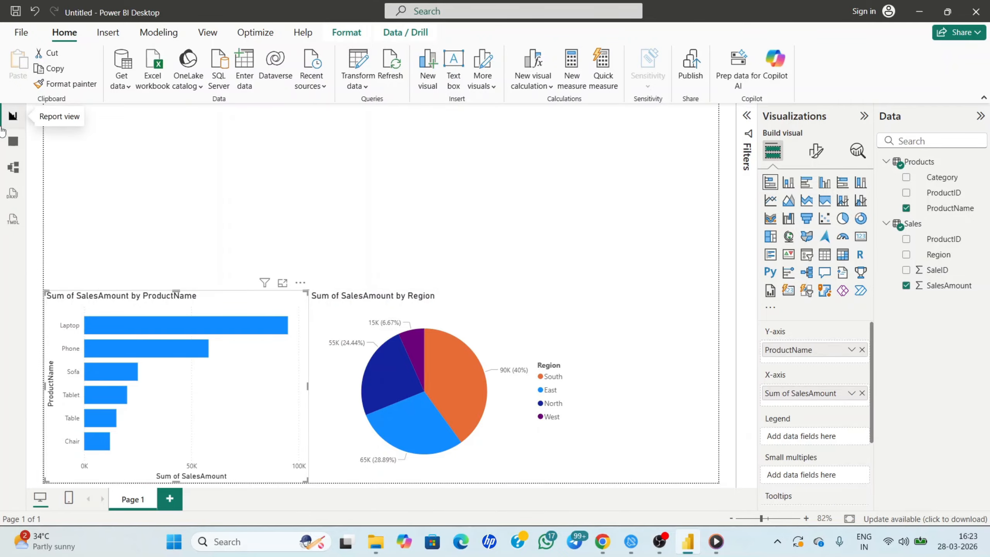
- Review the Sales table's rows and its model relationship with the Products table, and return to the report page
left_click(9, 144)
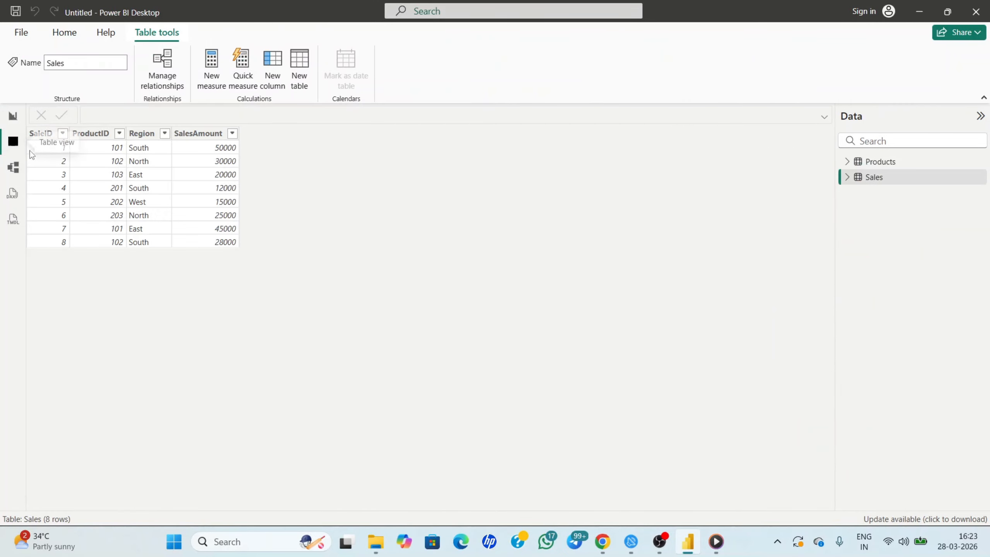
left_click(14, 169)
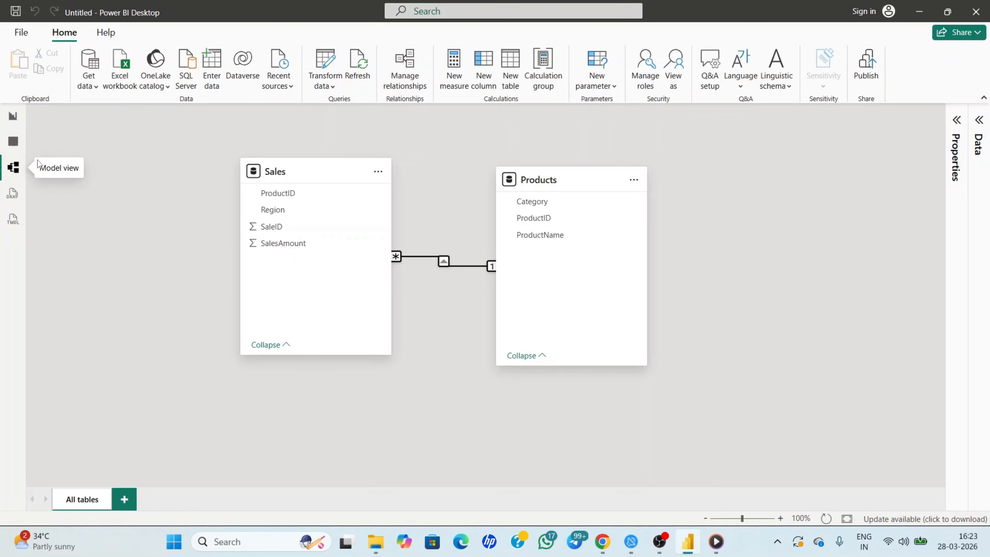
left_click(14, 148)
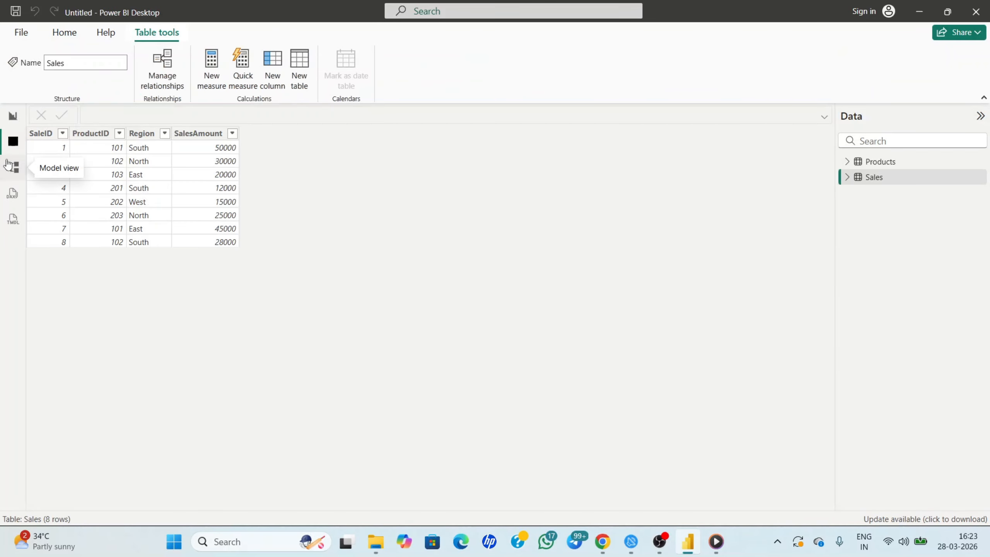
left_click(9, 166)
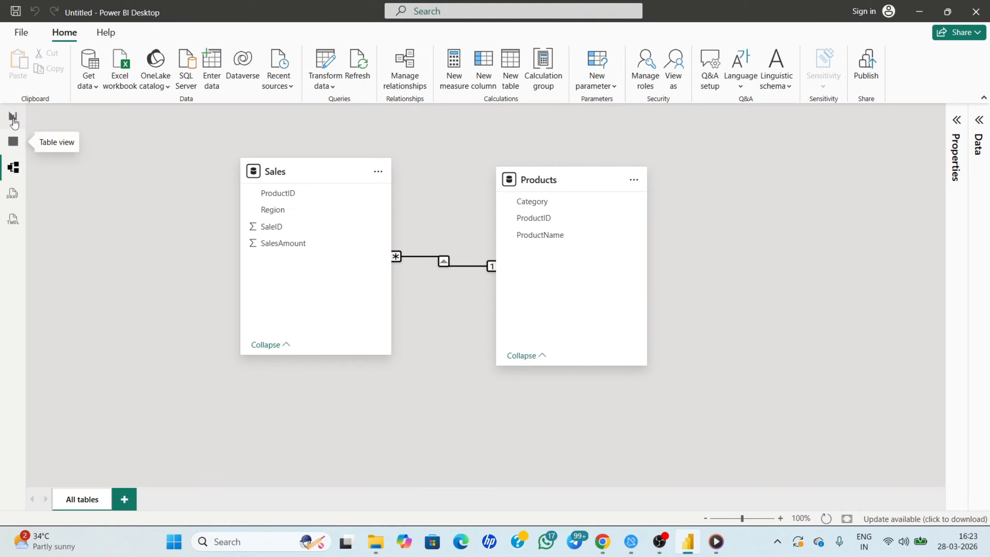
left_click(13, 117)
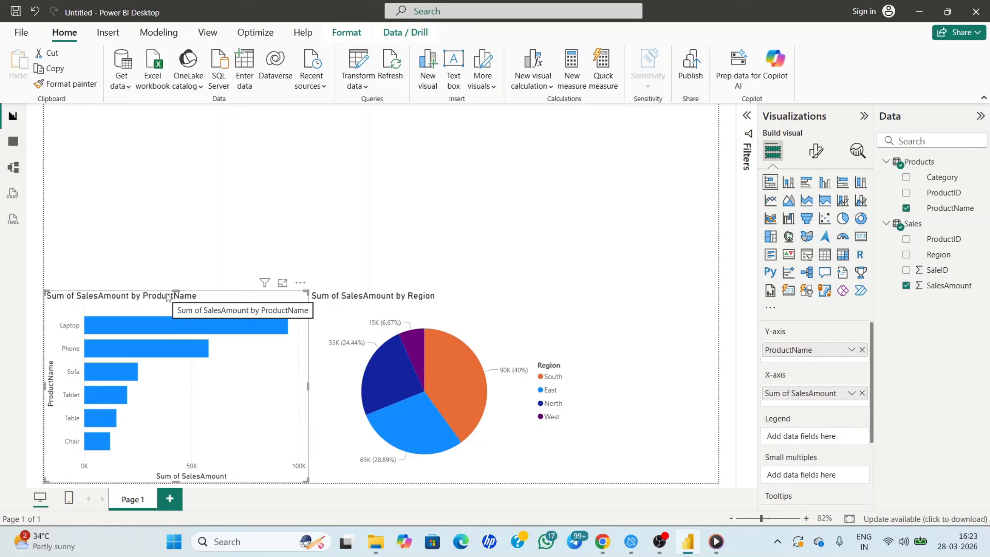
- Compare the fields used by the Region pie chart with those used by the ProductName bar chart
left_click(352, 293)
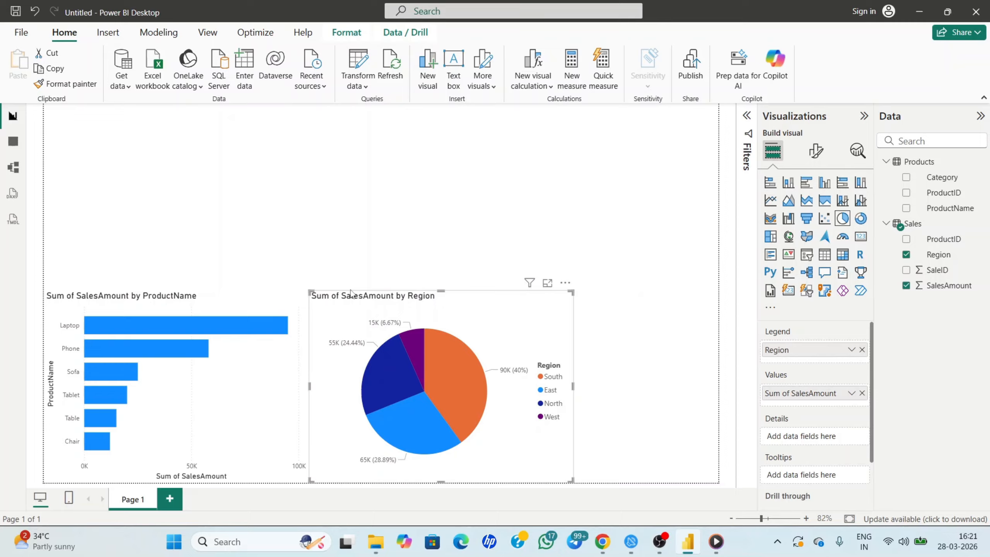
left_click(253, 355)
left_click(466, 314)
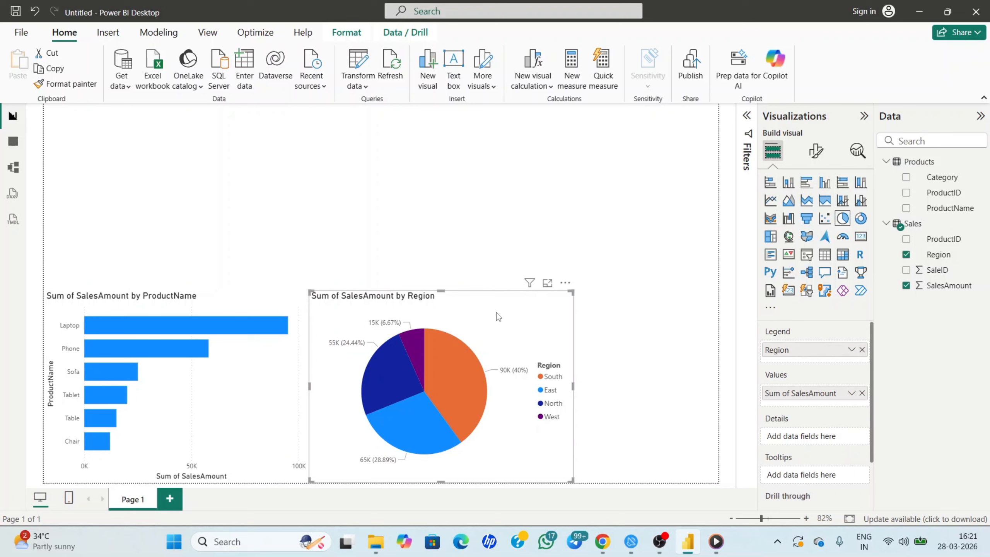
left_click(264, 382)
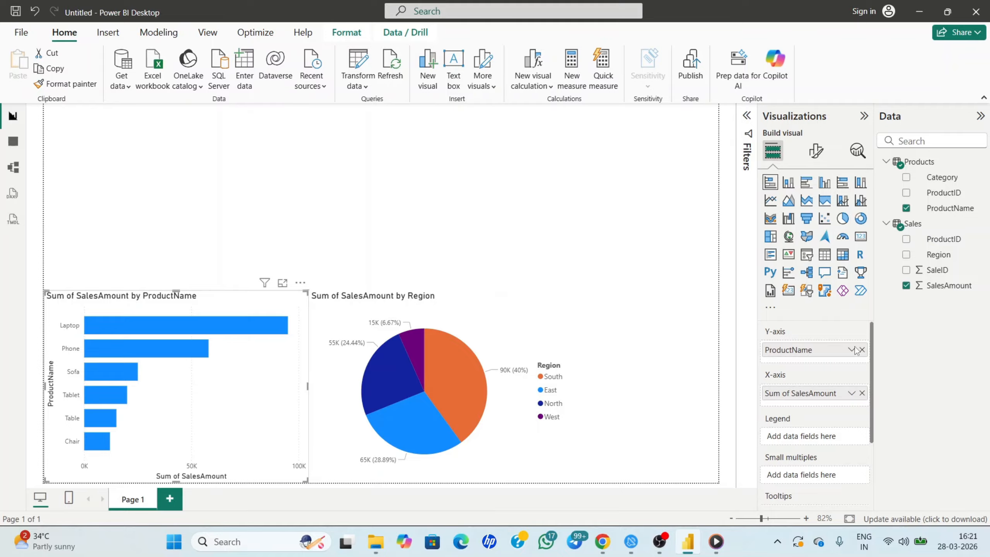